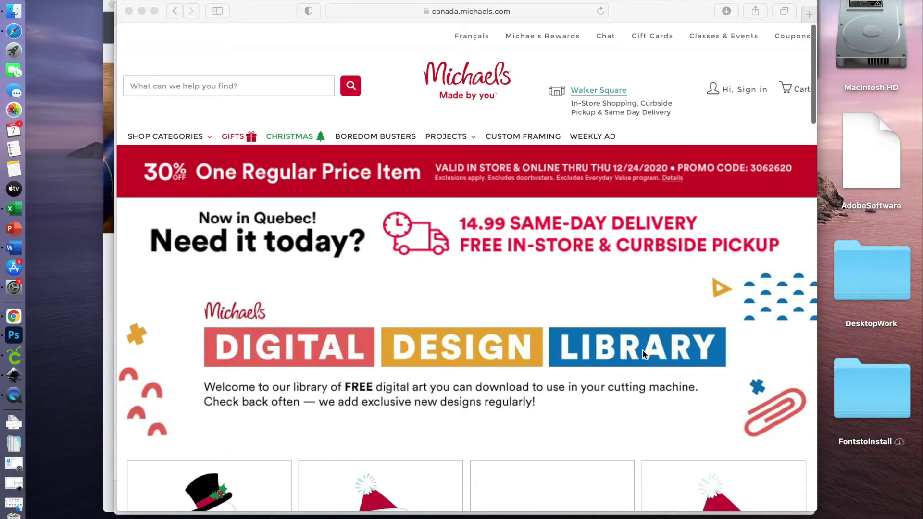
# Scroll through the Michaels page, then close its browser window.
pyautogui.scroll(-7, 643, 355)
pyautogui.scroll(-3, 643, 354)
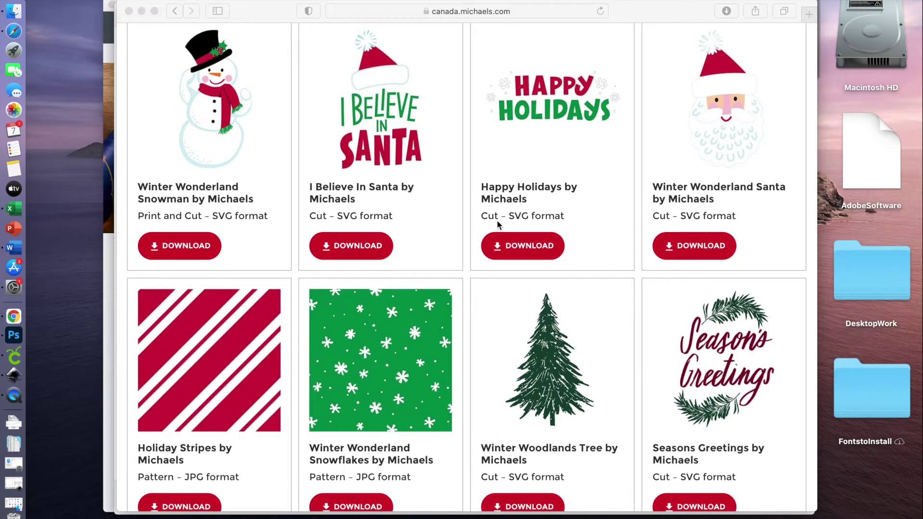
pyautogui.scroll(-5, 544, 167)
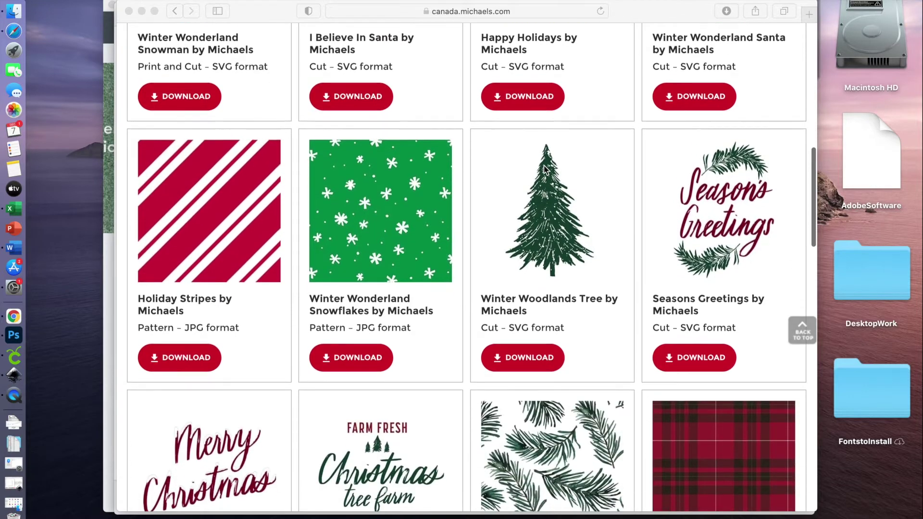
pyautogui.scroll(-8, 545, 167)
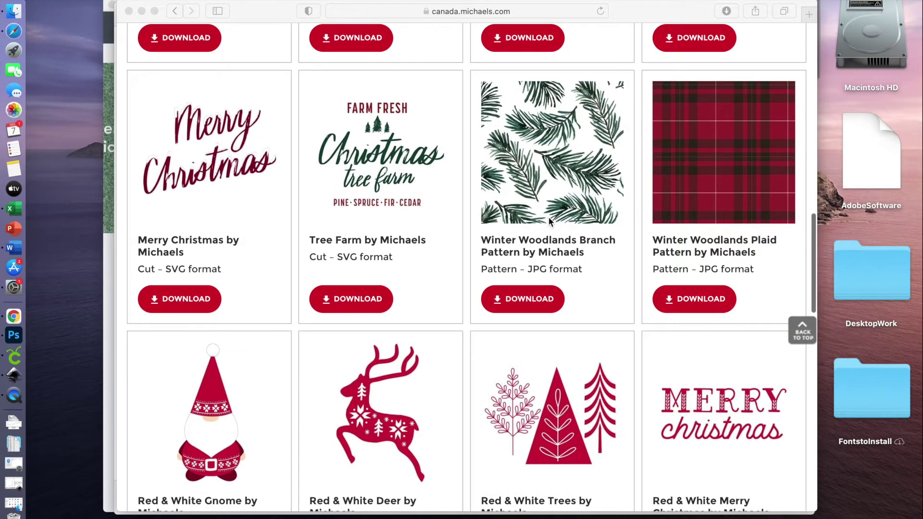
pyautogui.scroll(-3, 551, 221)
pyautogui.scroll(-15, 549, 218)
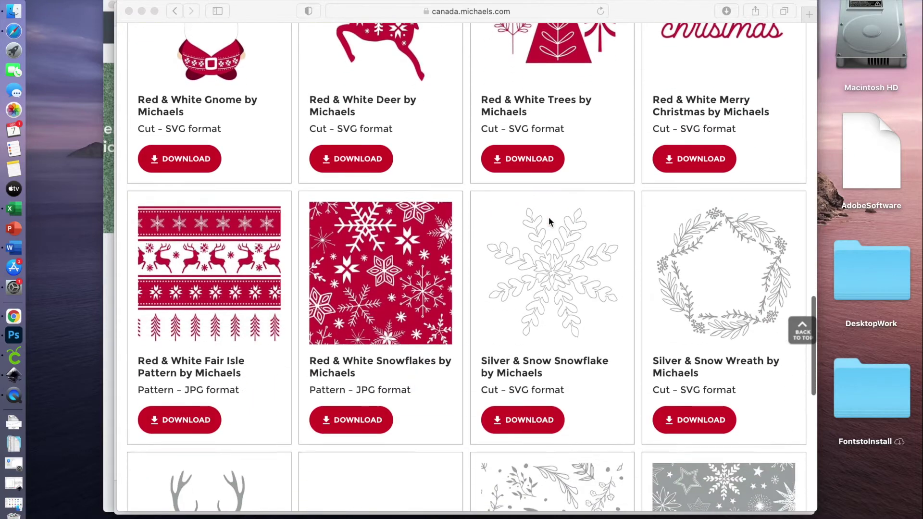
pyautogui.scroll(-5, 549, 218)
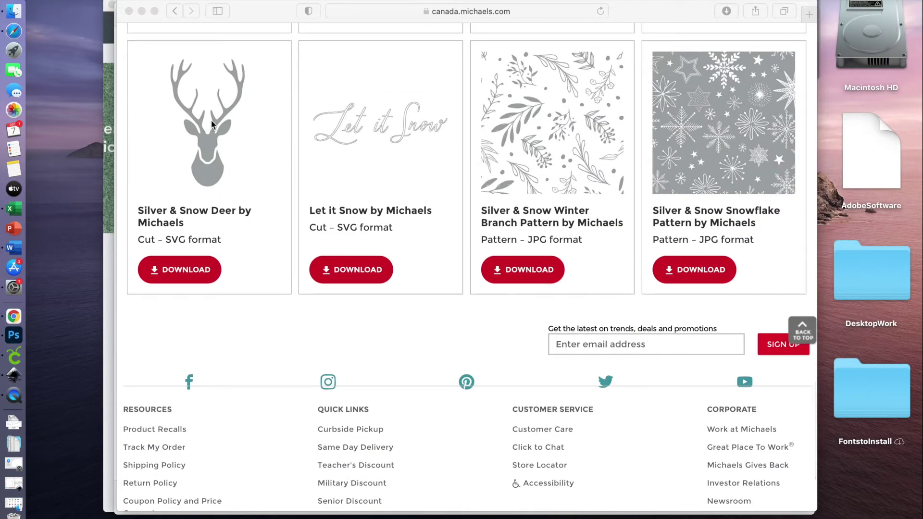
pyautogui.scroll(8, 208, 142)
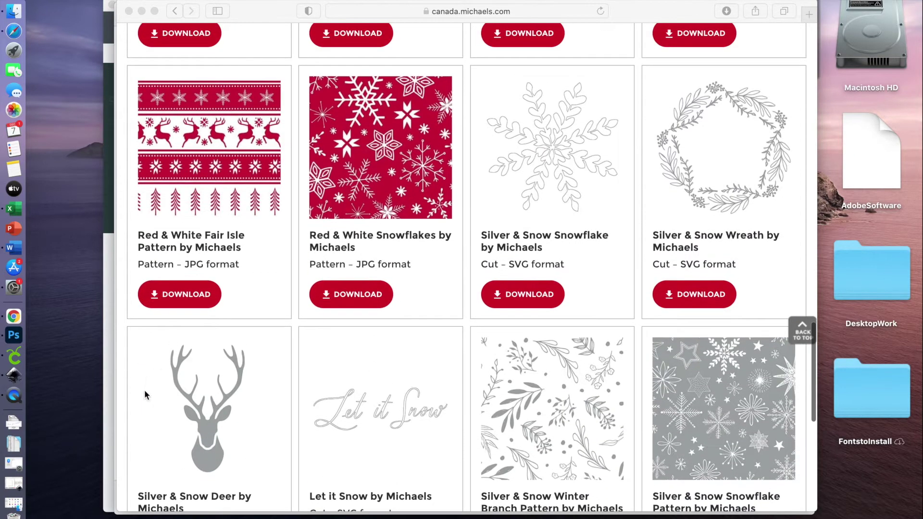
pyautogui.scroll(5, 416, 400)
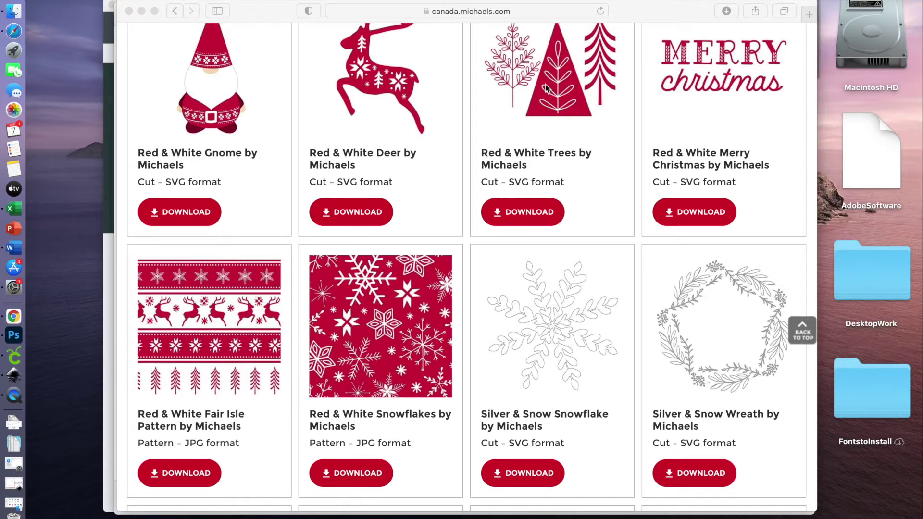
pyautogui.scroll(8, 545, 84)
pyautogui.scroll(2, 545, 85)
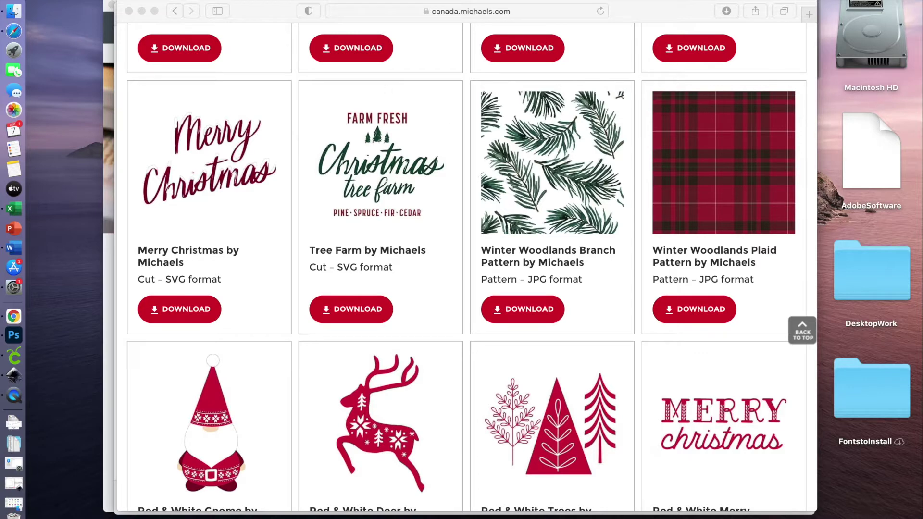
pyautogui.click(129, 10)
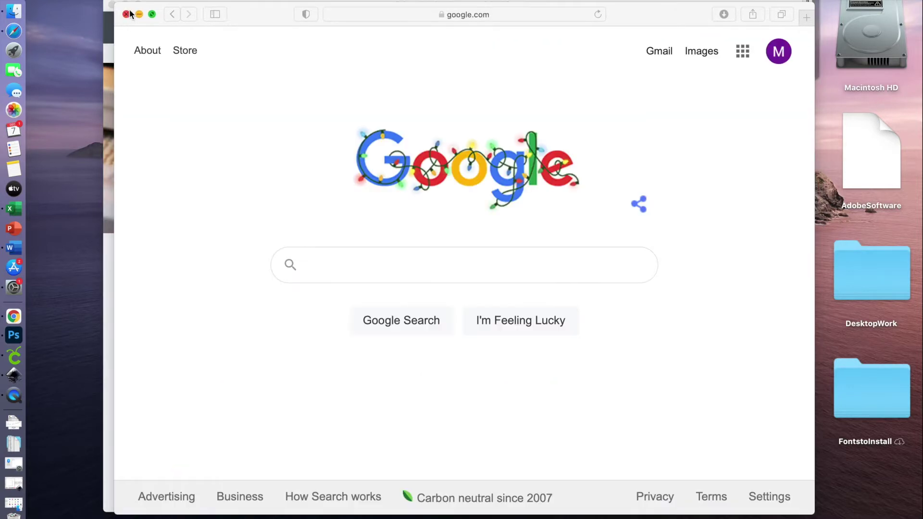
# Search Google for 'michaels digital design library' and open the Michaels result.
pyautogui.click(373, 268)
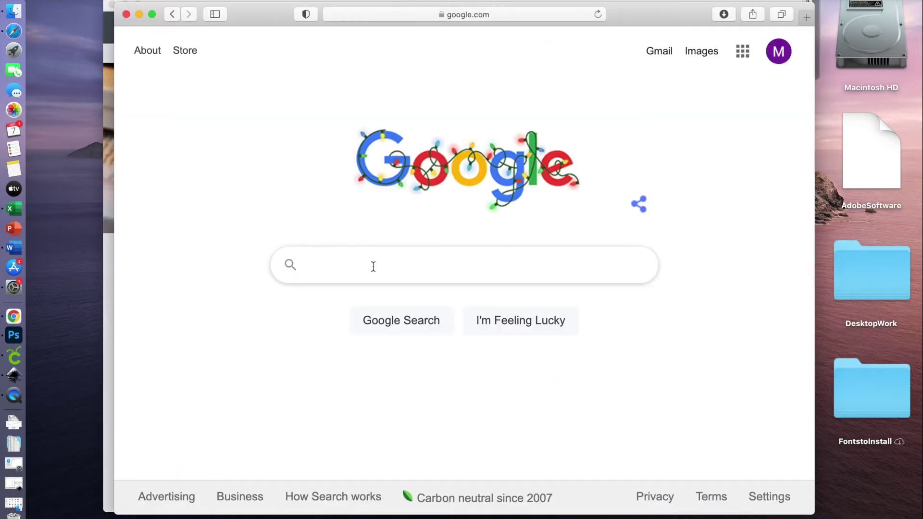
pyautogui.write('michaels ')
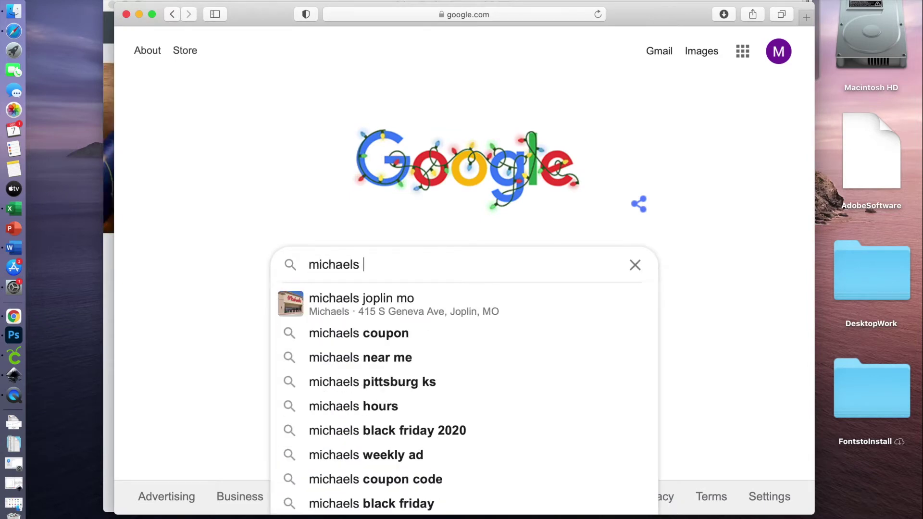
pyautogui.write('digital ')
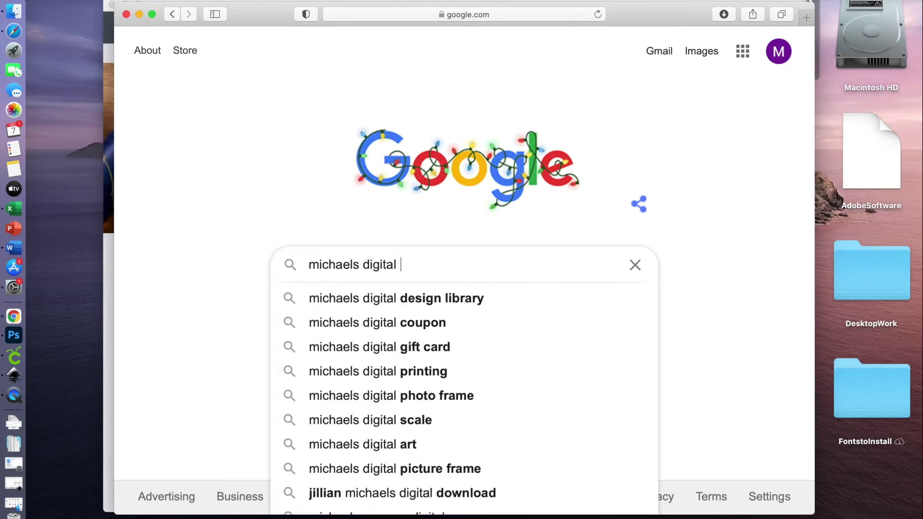
pyautogui.write('design libt')
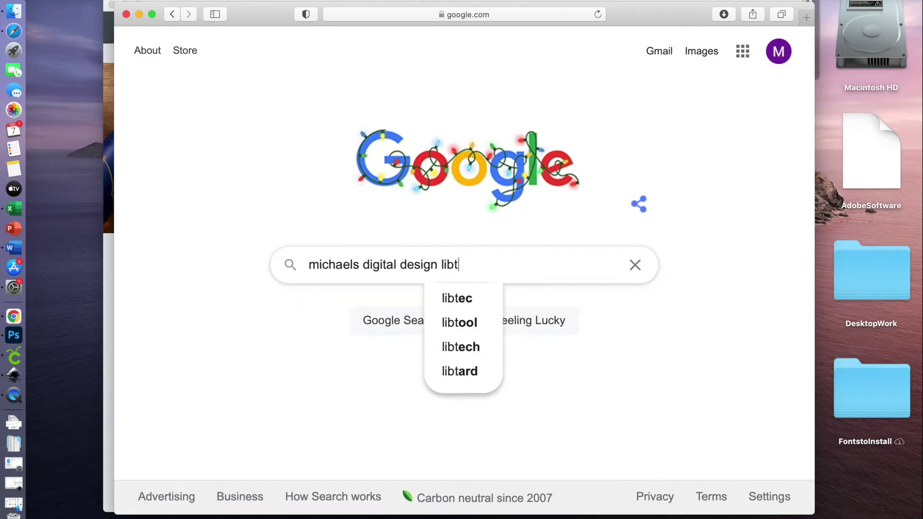
pyautogui.press('BackSpace')
pyautogui.write('rary')
pyautogui.press('Return')
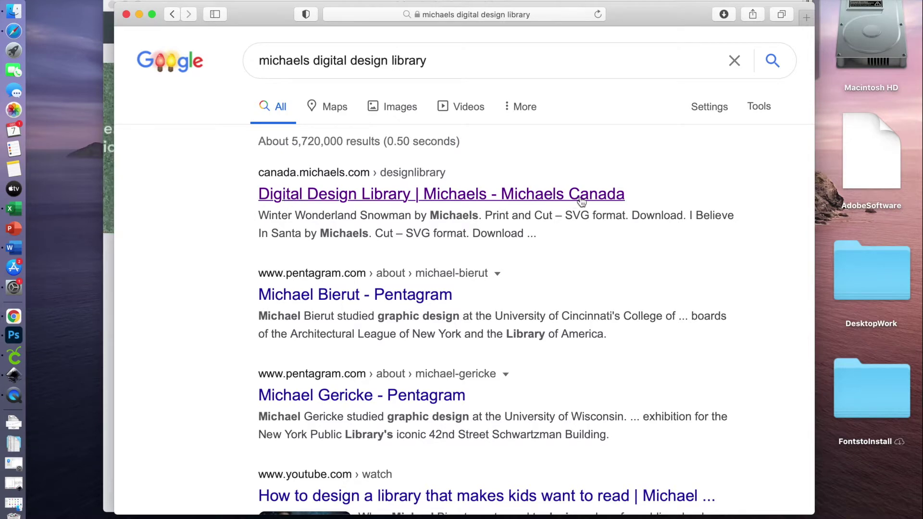
pyautogui.click(332, 196)
# Scroll through the free holiday design cards, then close the browser.
pyautogui.scroll(-10, 332, 196)
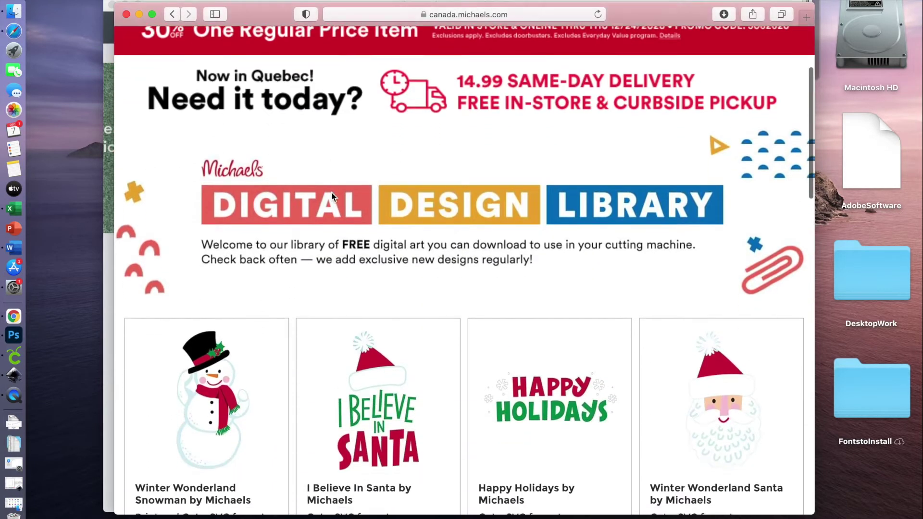
pyautogui.scroll(-7, 331, 192)
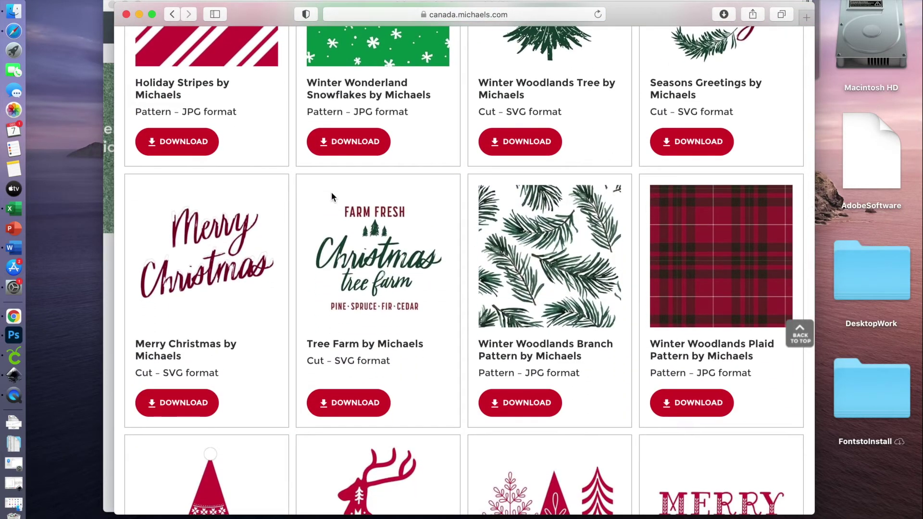
pyautogui.scroll(-4, 330, 195)
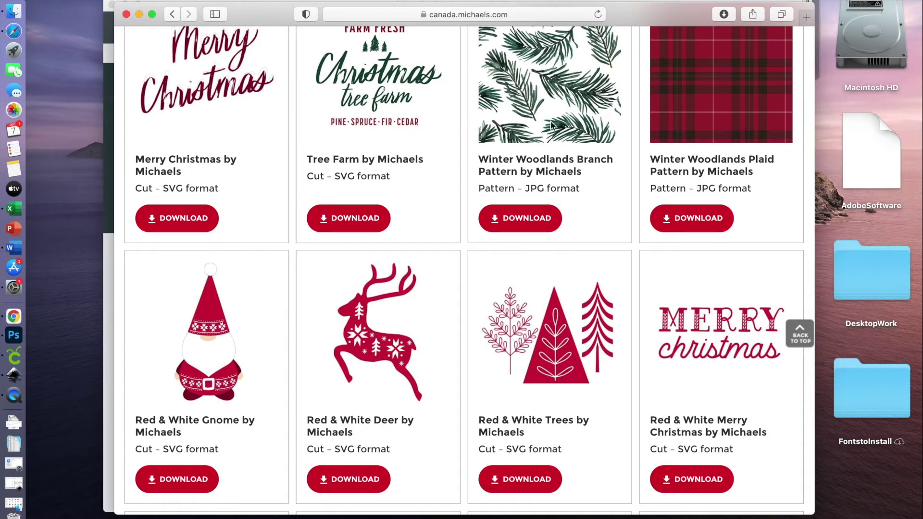
pyautogui.scroll(-7, 346, 217)
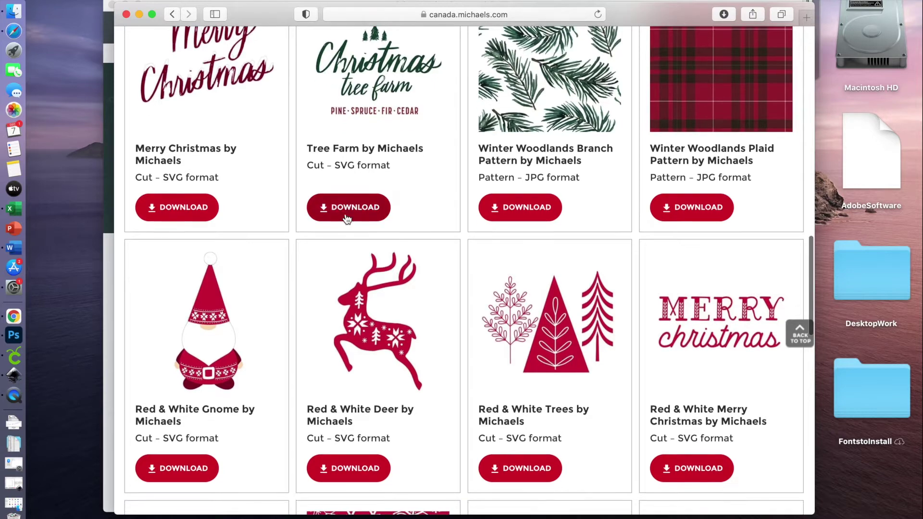
pyautogui.scroll(-8, 346, 218)
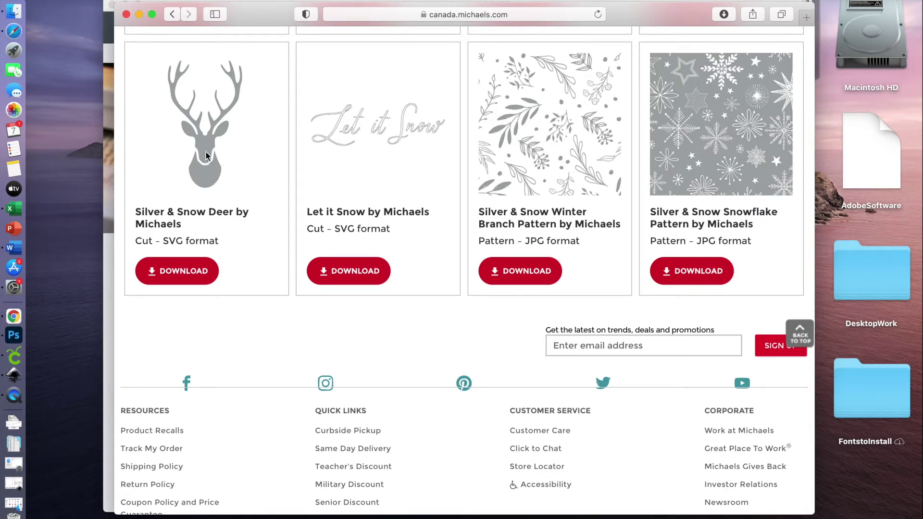
pyautogui.click(126, 15)
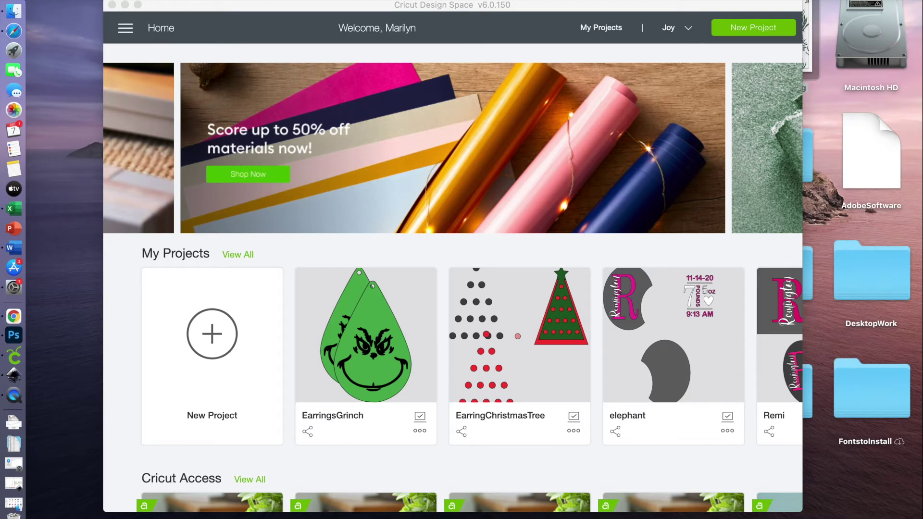
# Move the Design Space window up and to the left.
pyautogui.moveTo(272, 7); pyautogui.dragTo(253, 0)
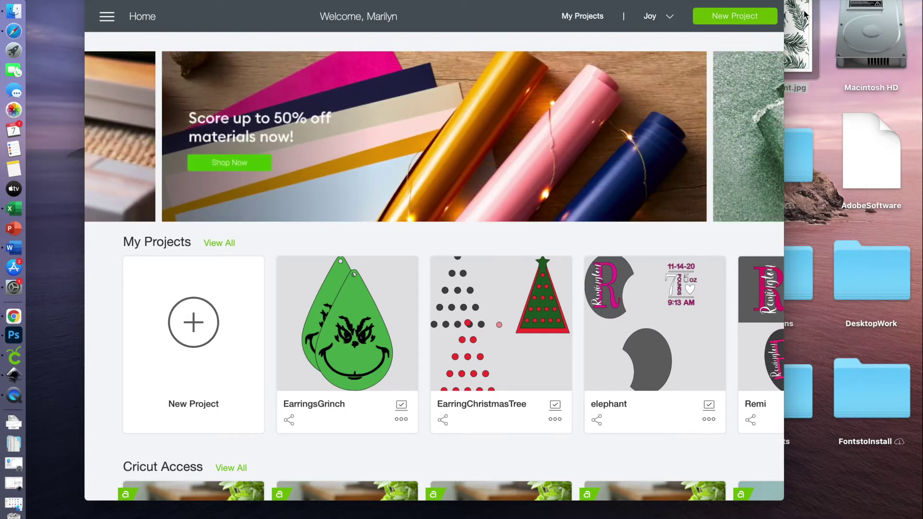
# In a new project, upload Holiday print.jpg as a moderately complex image.
pyautogui.click(194, 323)
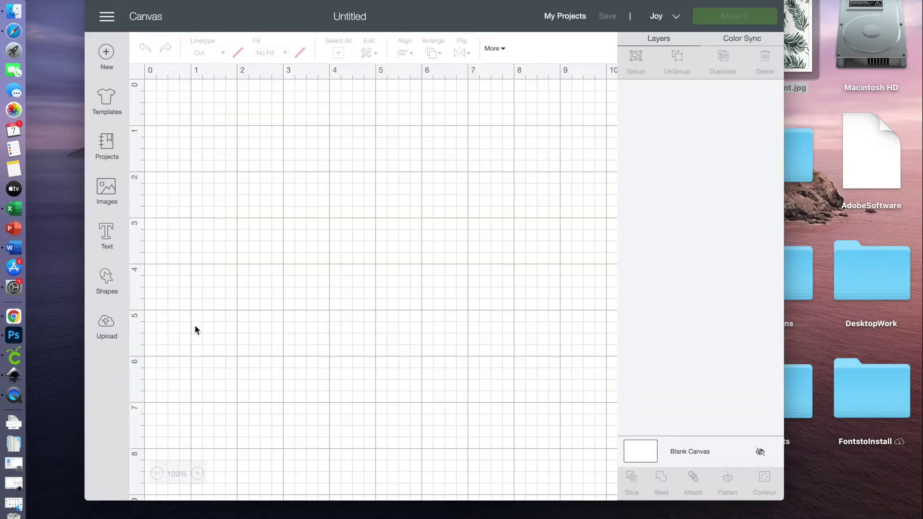
pyautogui.click(106, 325)
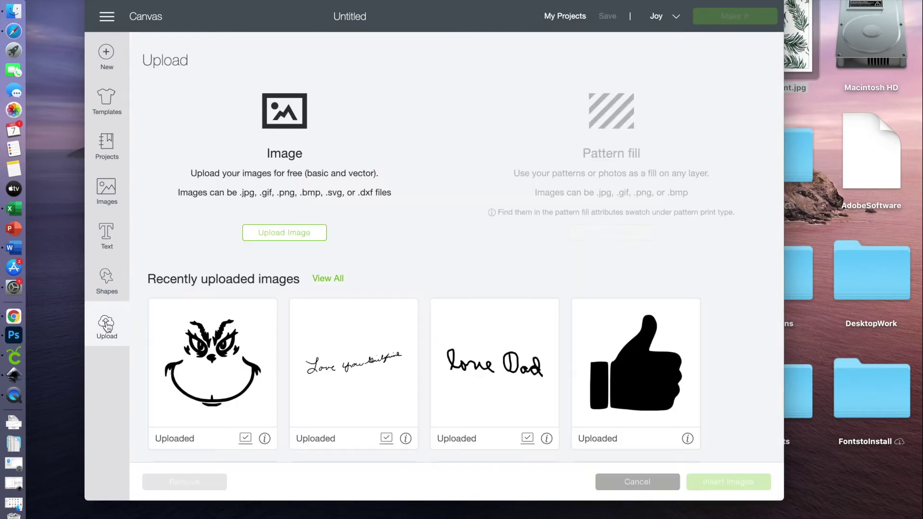
pyautogui.click(268, 233)
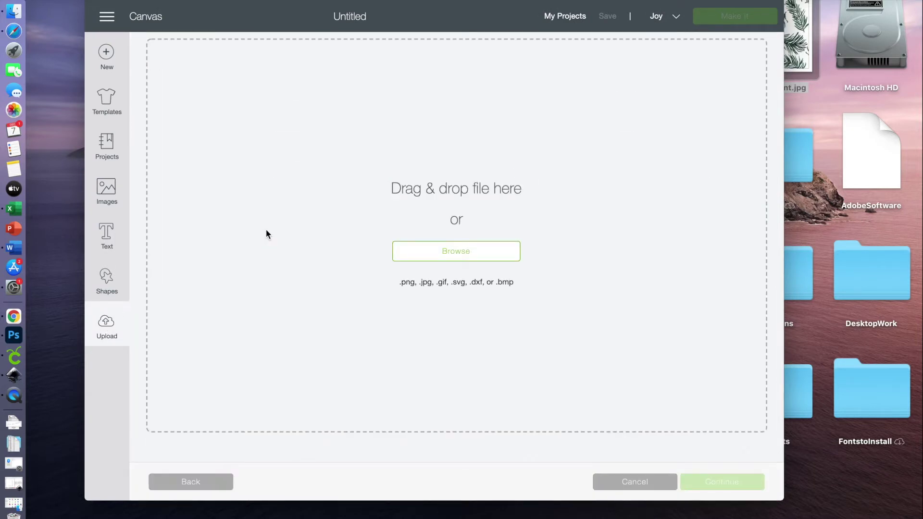
pyautogui.click(459, 250)
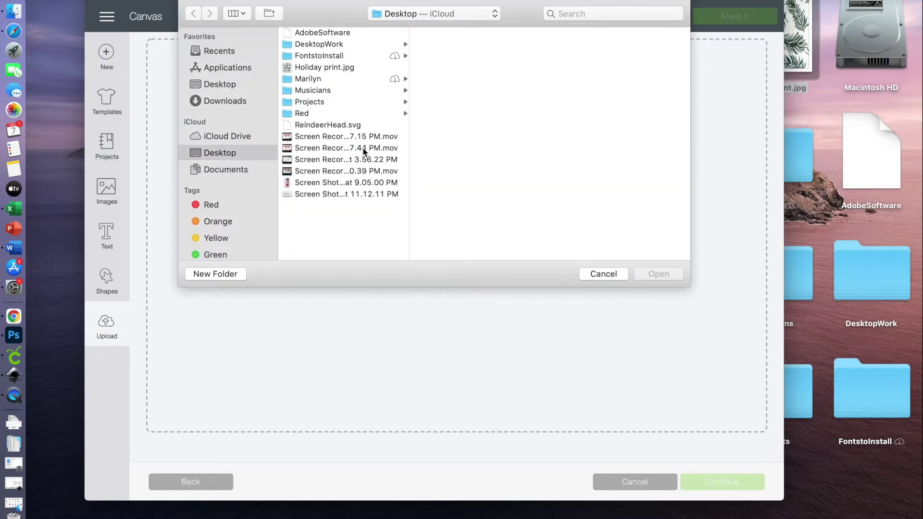
pyautogui.click(330, 68)
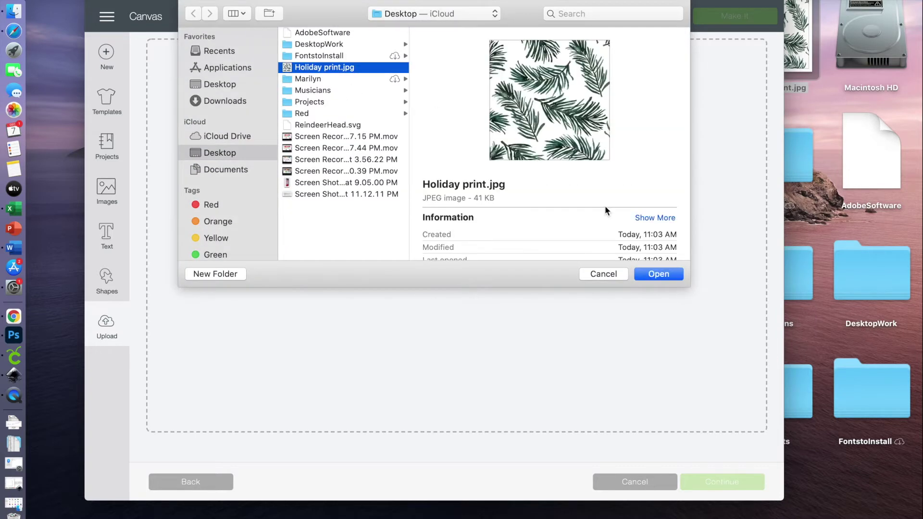
pyautogui.click(664, 275)
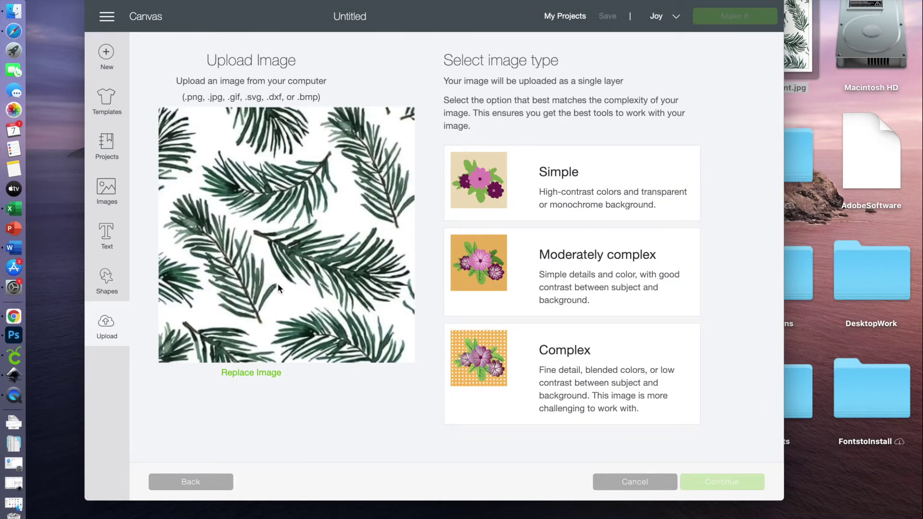
pyautogui.click(590, 267)
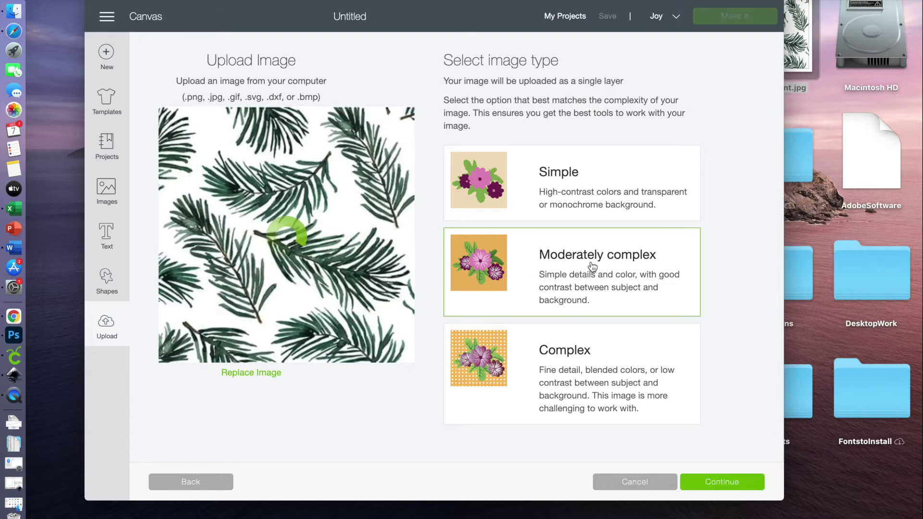
pyautogui.click(722, 482)
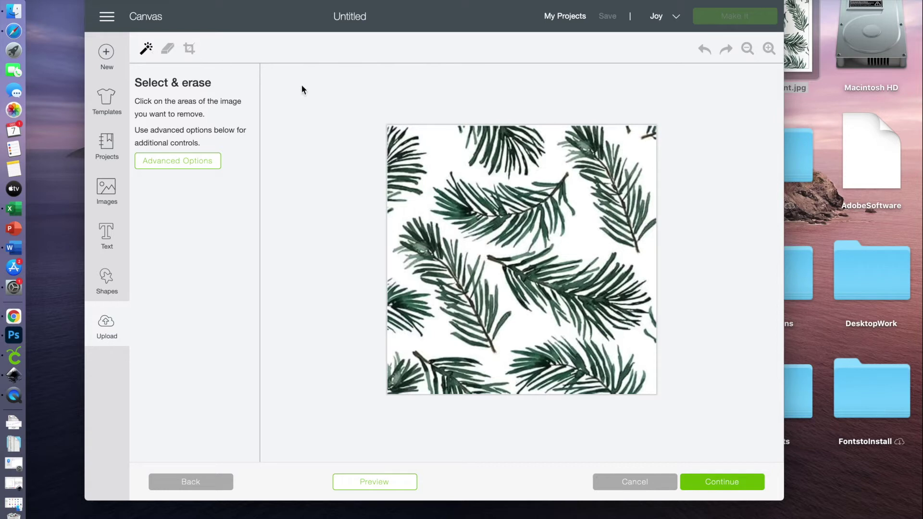
# Erase the white background and the small white gaps between the pine leaves.
pyautogui.click(449, 151)
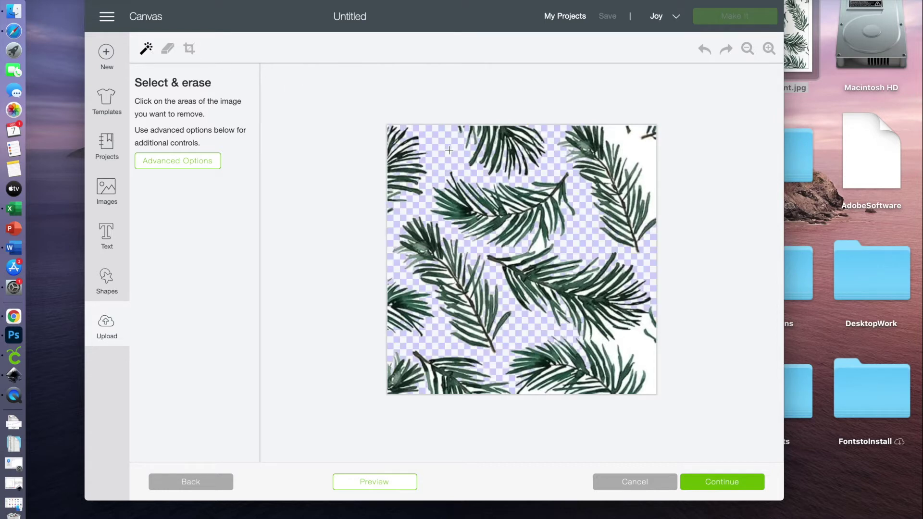
pyautogui.click(639, 154)
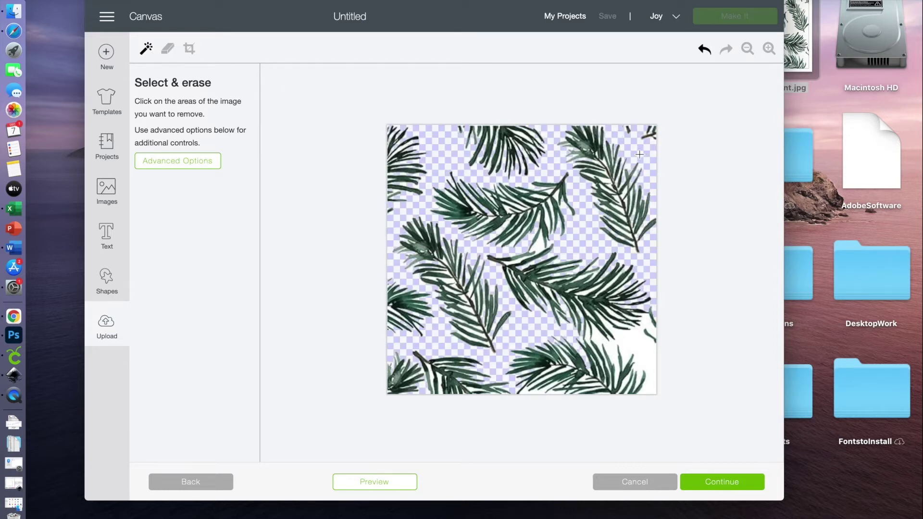
pyautogui.click(643, 353)
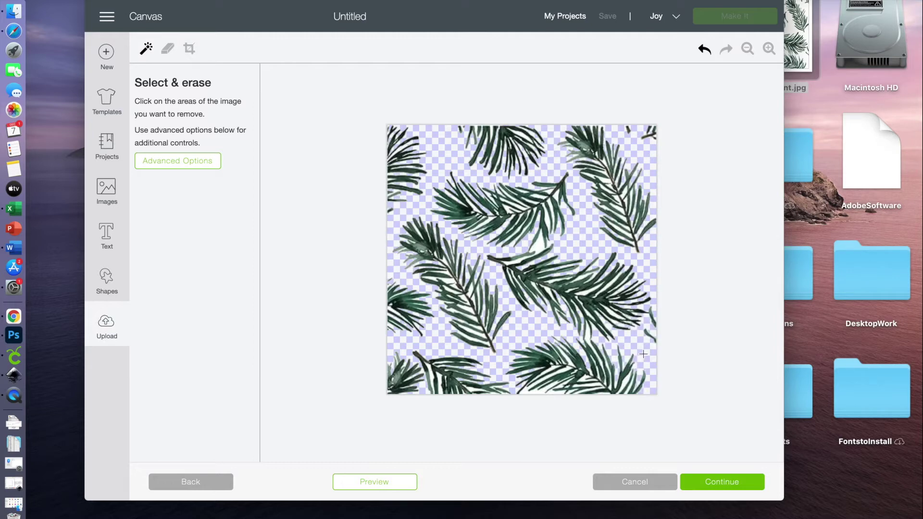
pyautogui.click(769, 48)
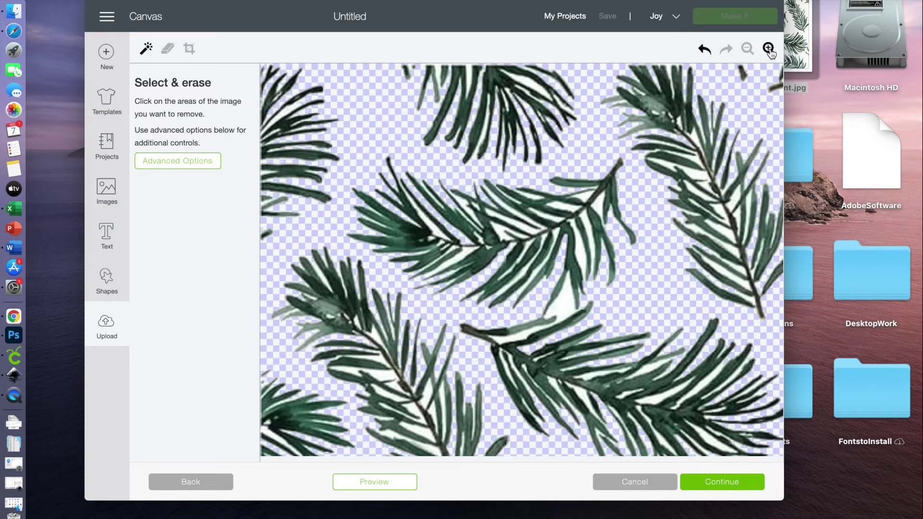
pyautogui.click(769, 48)
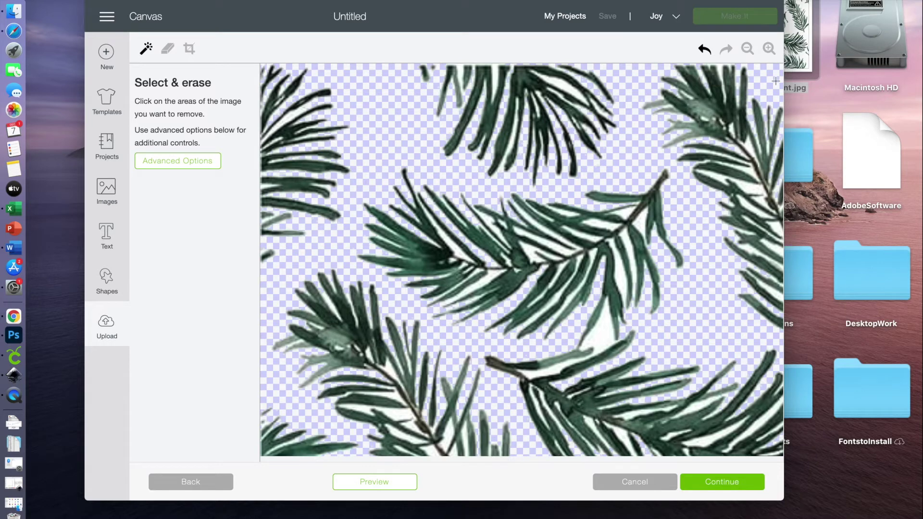
pyautogui.click(769, 48)
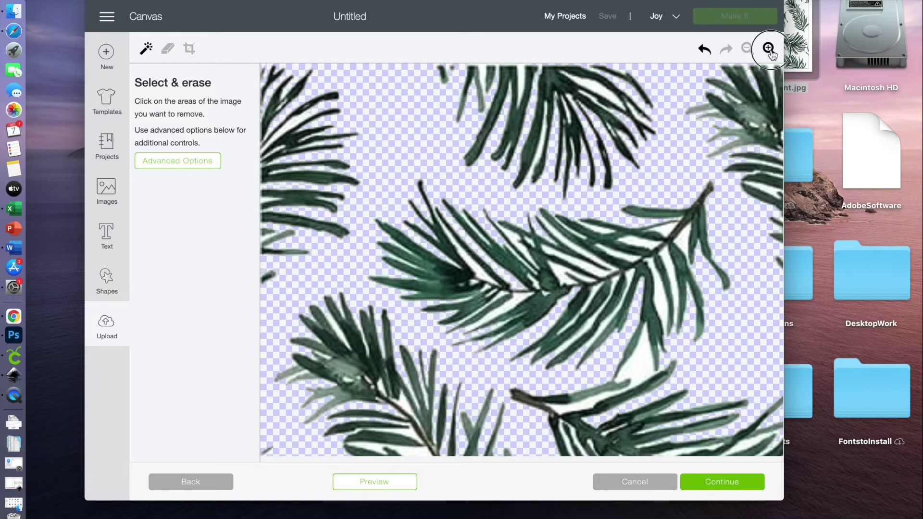
pyautogui.click(769, 48)
pyautogui.scroll(-5, 658, 282)
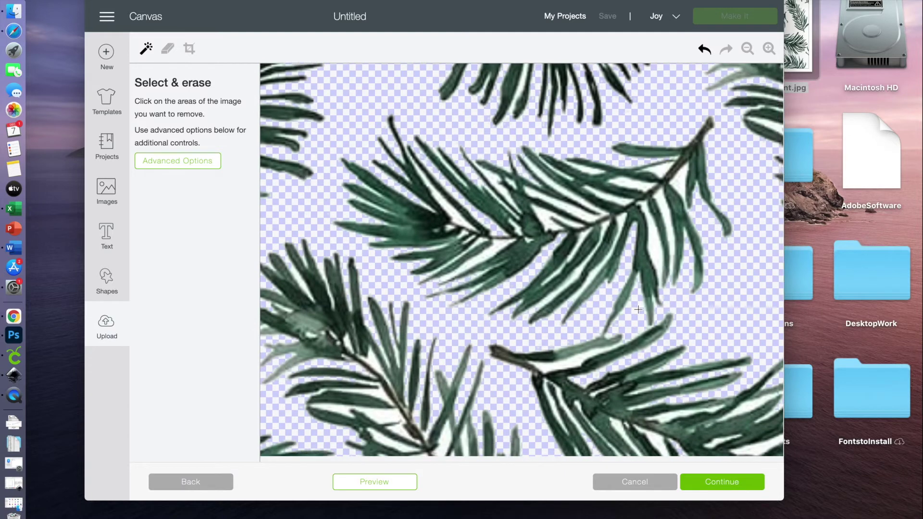
pyautogui.click(656, 240)
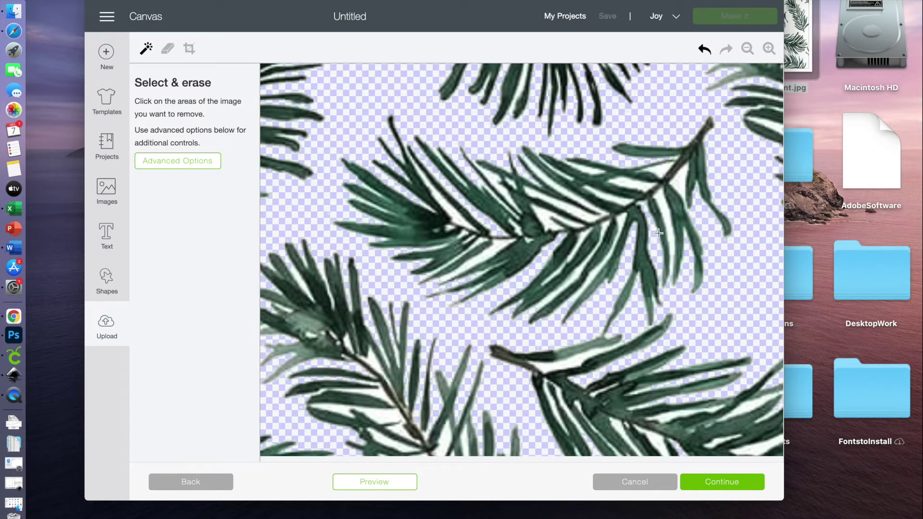
pyautogui.click(682, 176)
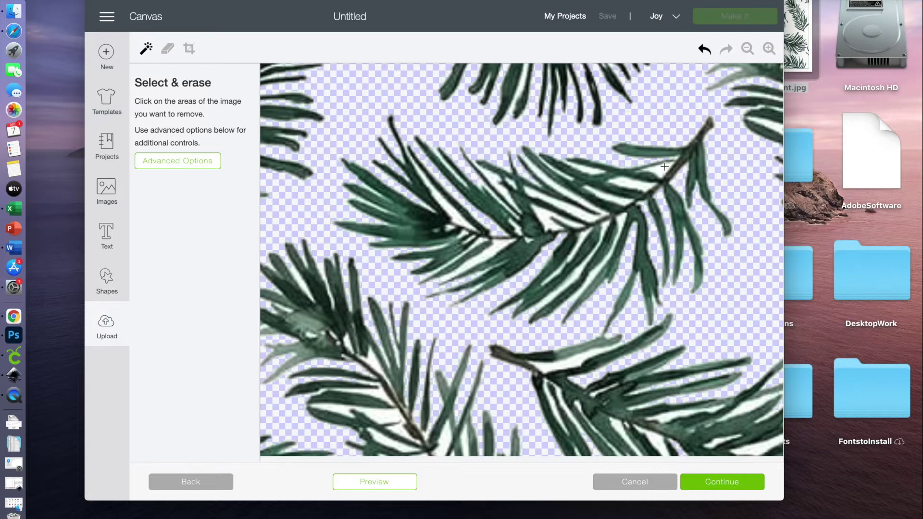
pyautogui.click(625, 184)
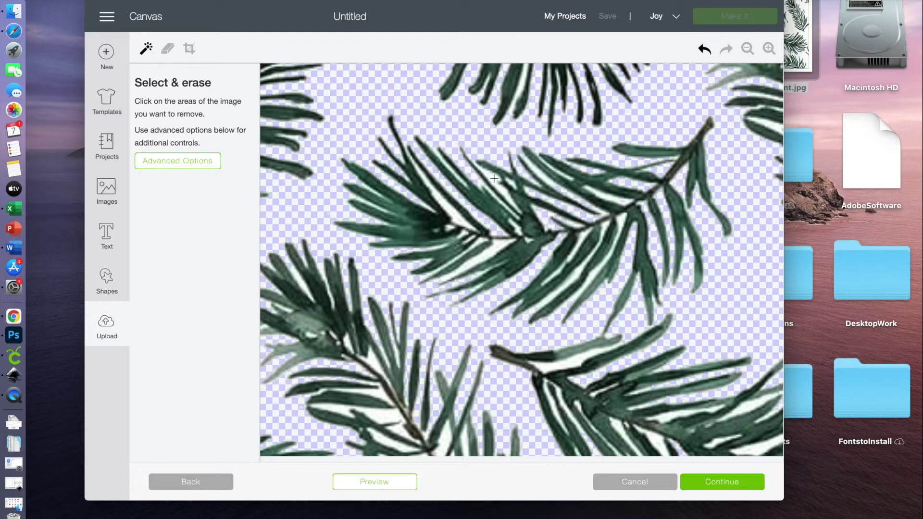
pyautogui.click(453, 212)
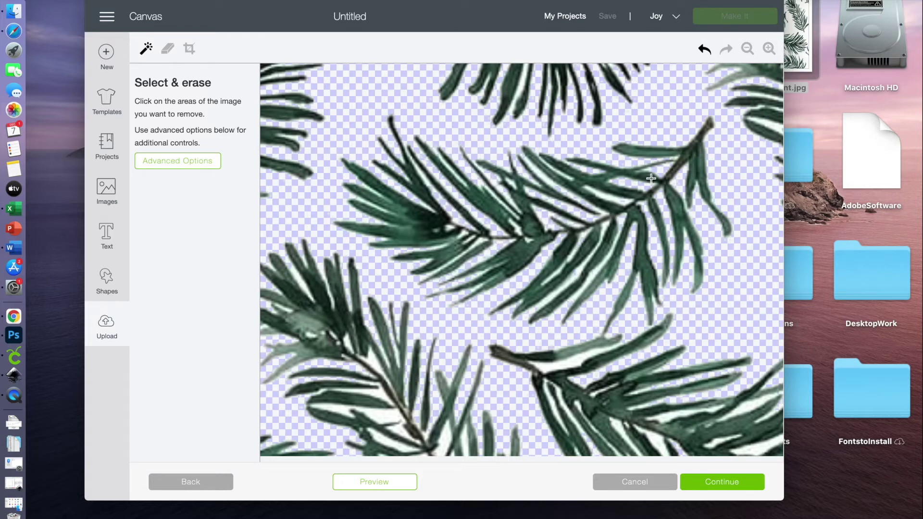
# Check the cut outline preview, then continue to the Name & tag step.
pyautogui.click(373, 483)
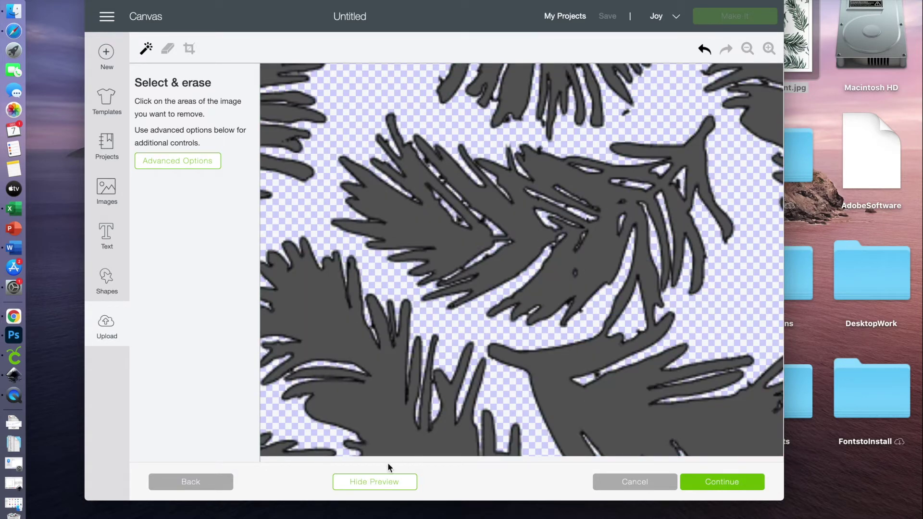
pyautogui.click(377, 487)
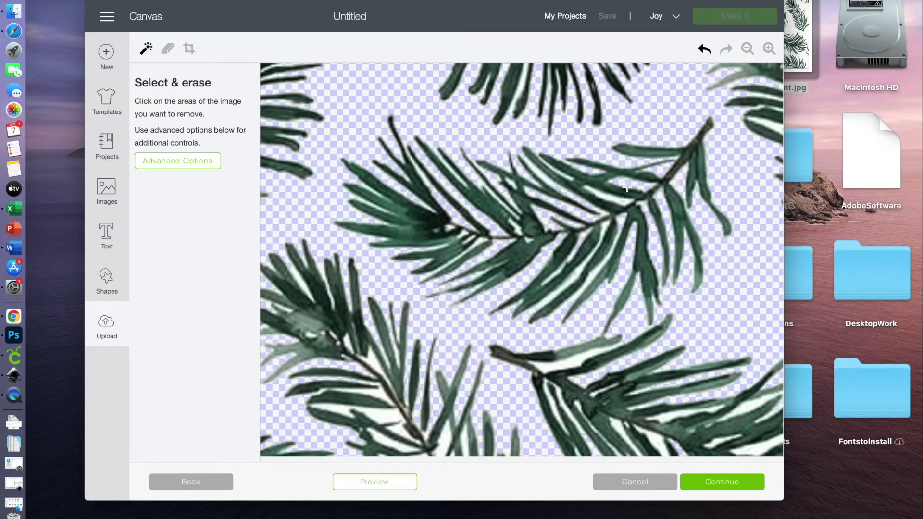
pyautogui.click(769, 48)
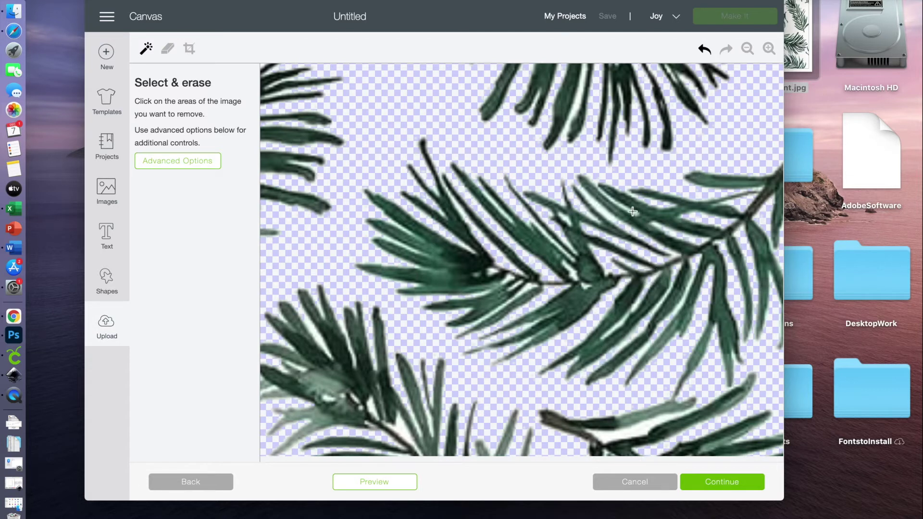
pyautogui.click(370, 484)
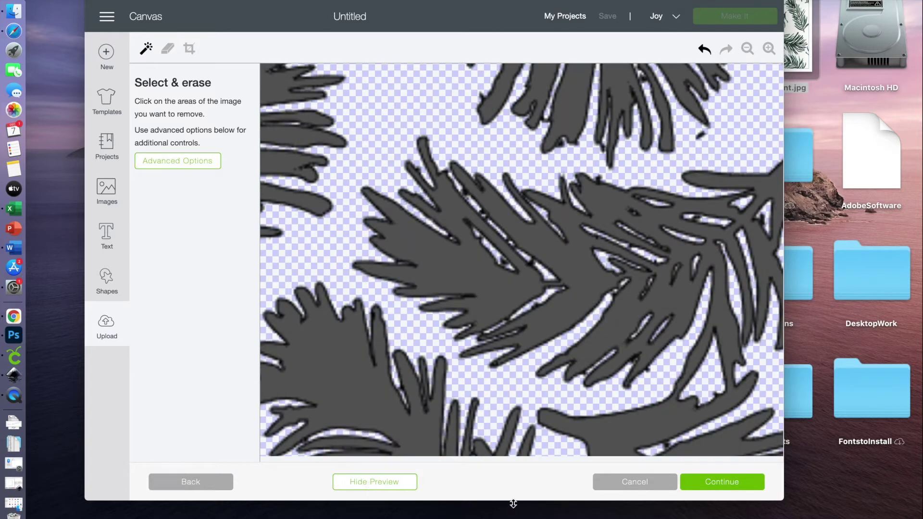
pyautogui.click(393, 482)
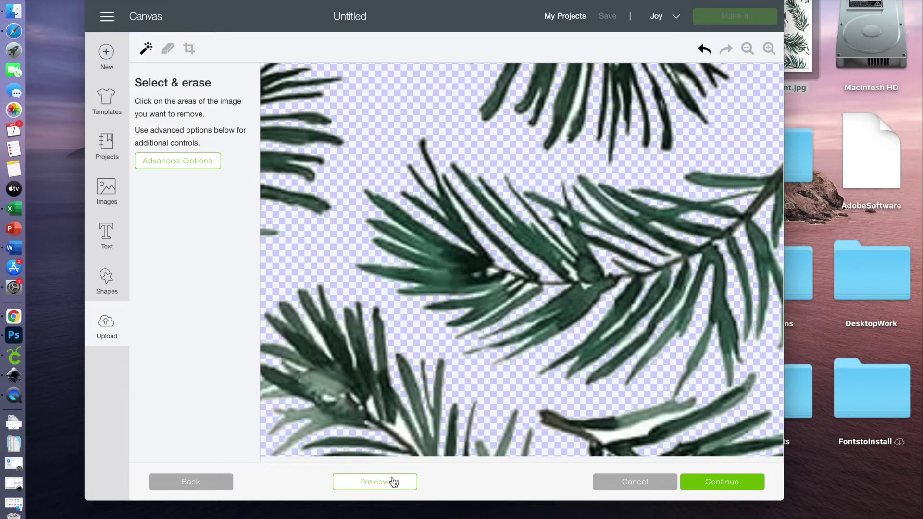
pyautogui.scroll(-2, 478, 381)
pyautogui.hscroll(2, 478, 381)
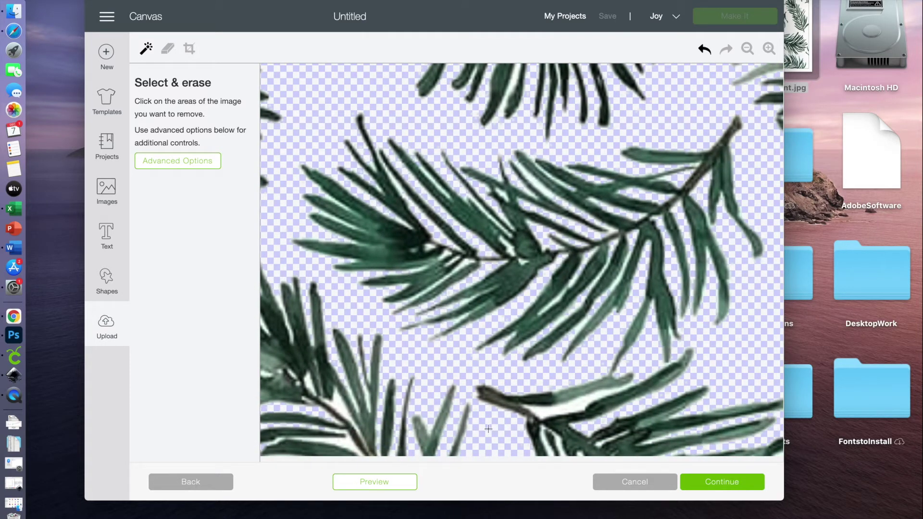
pyautogui.click(737, 482)
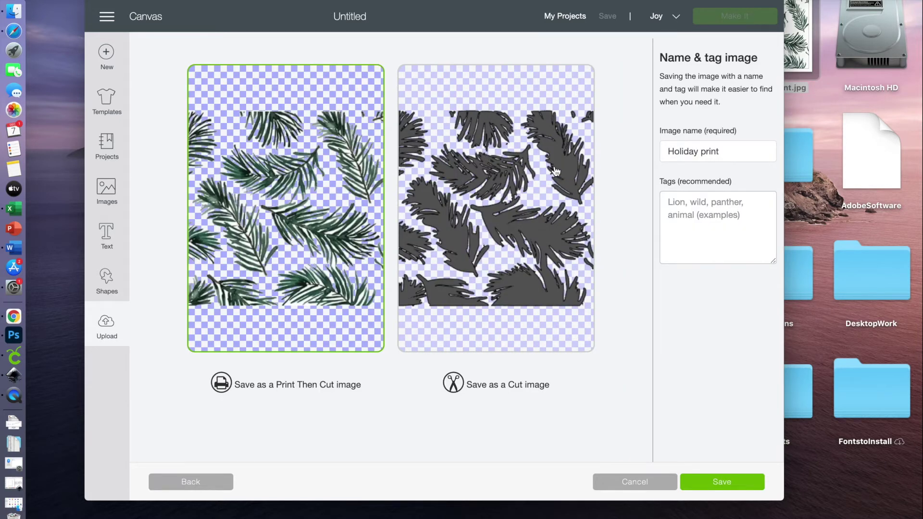
# Save Holiday print as a cut image, then switch to Inkscape.
pyautogui.click(485, 181)
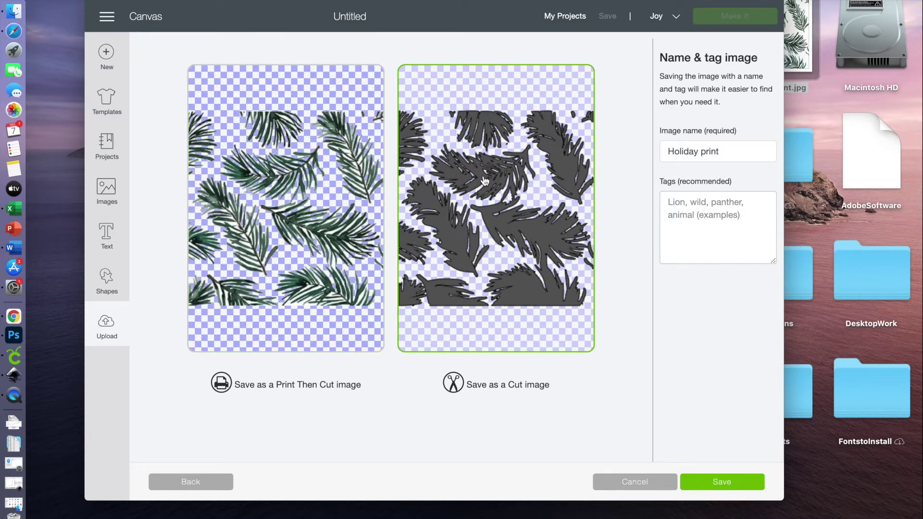
pyautogui.click(719, 480)
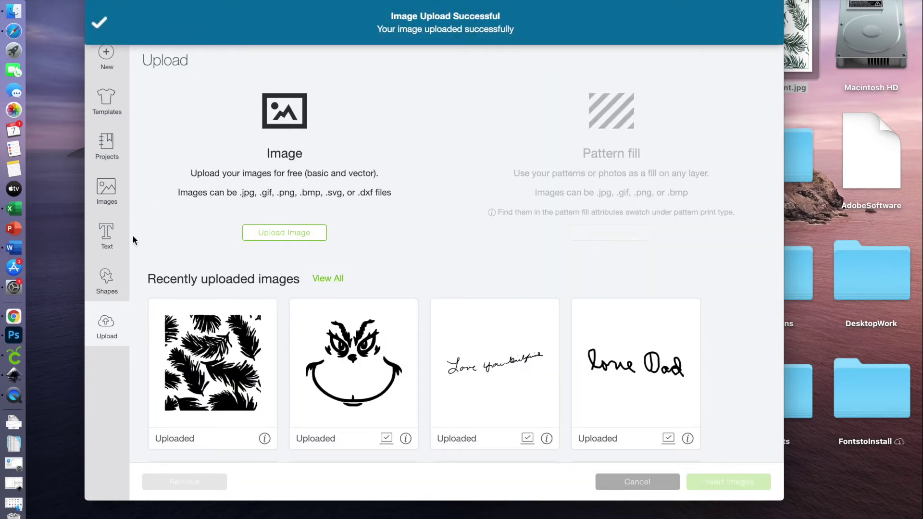
pyautogui.click(13, 375)
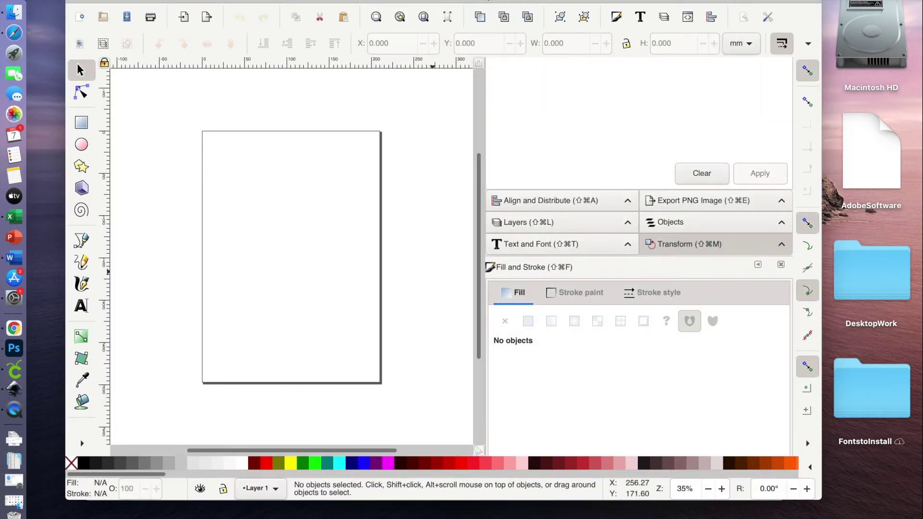
# Import Holiday print.jpg into Inkscape as an embedded image and zoom in.
pyautogui.click(91, 0)
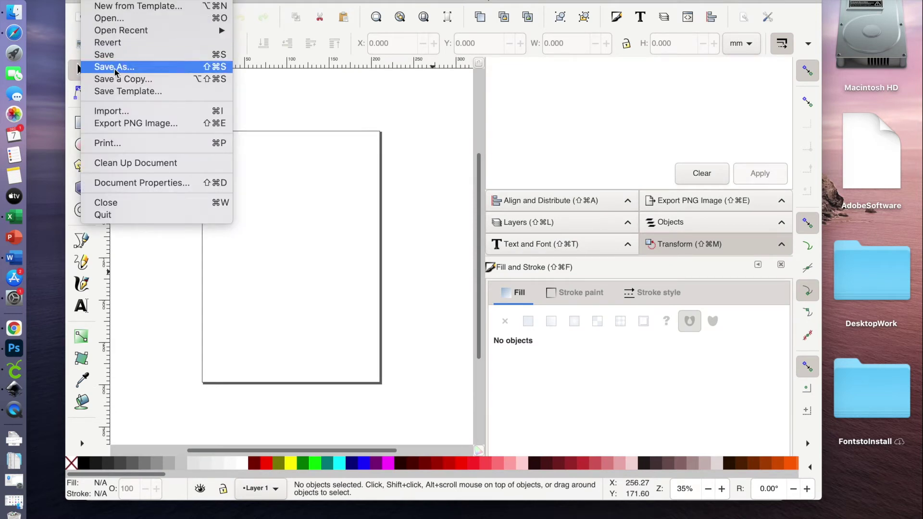
pyautogui.click(119, 116)
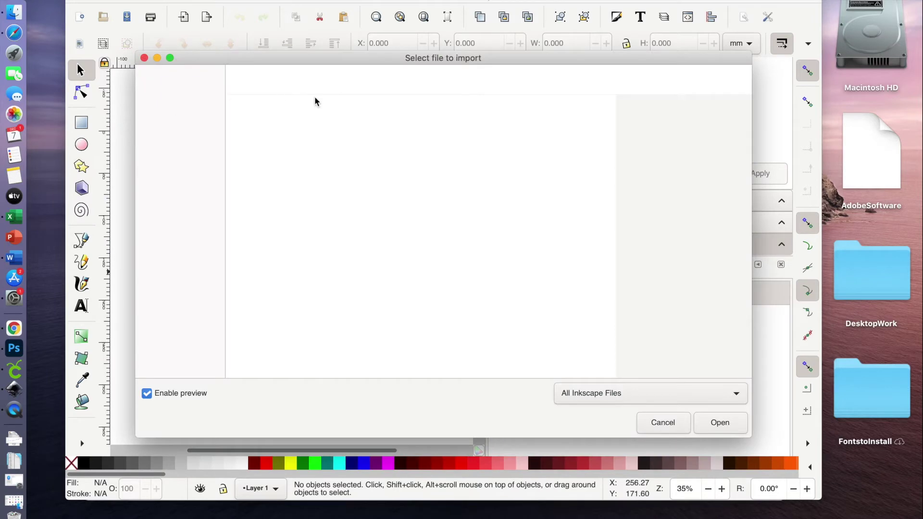
pyautogui.click(288, 139)
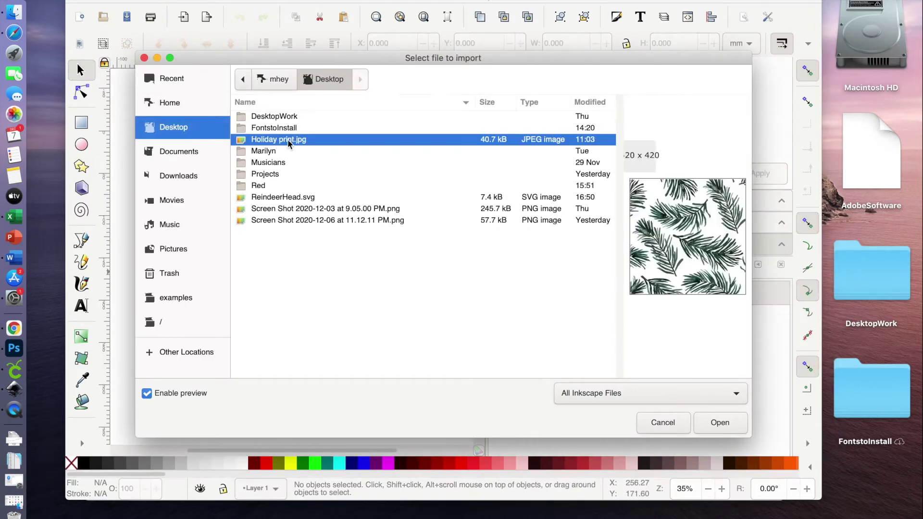
pyautogui.click(712, 422)
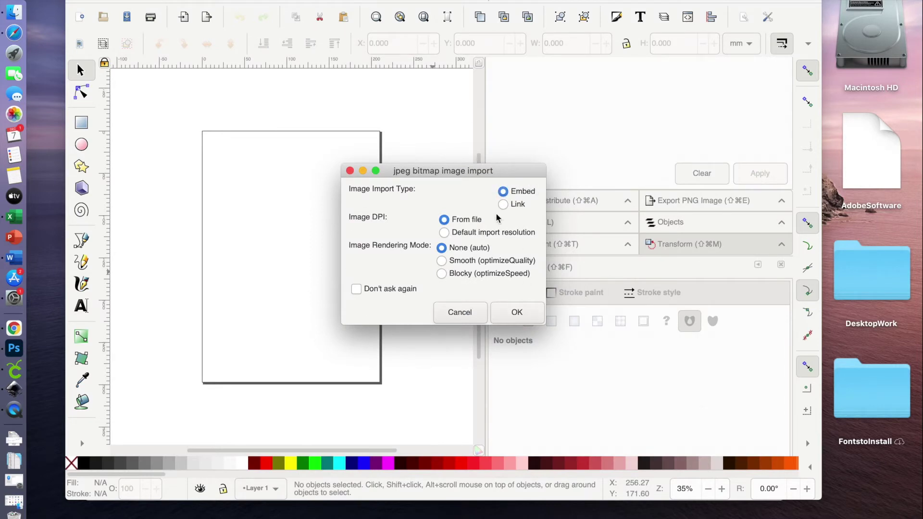
pyautogui.click(517, 312)
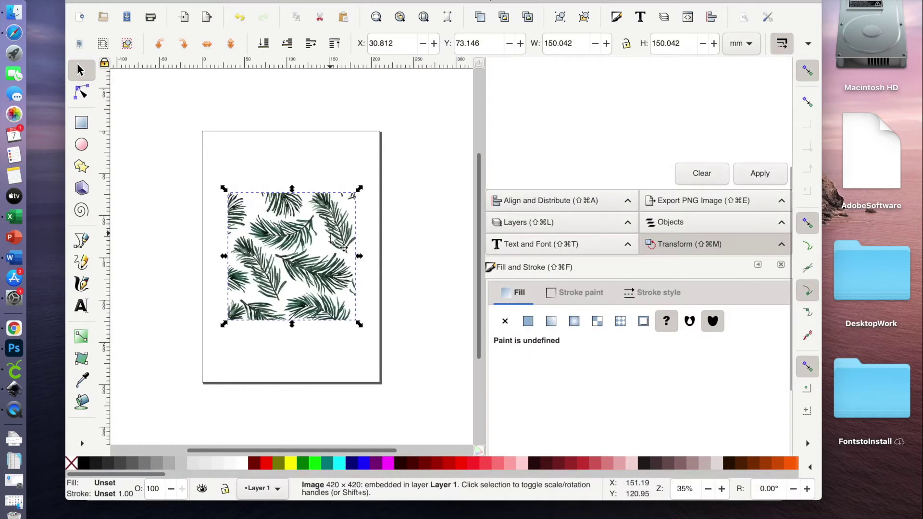
pyautogui.press('+')
pyautogui.press('+')
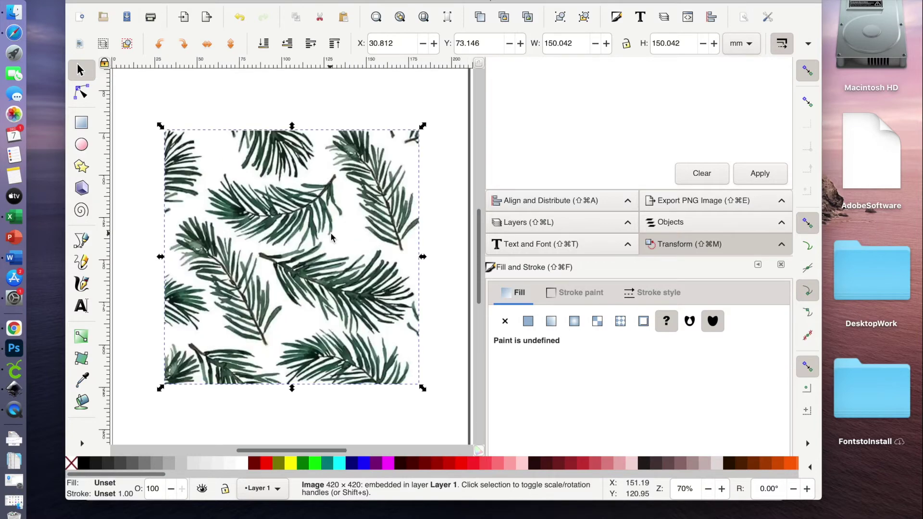
pyautogui.press('+')
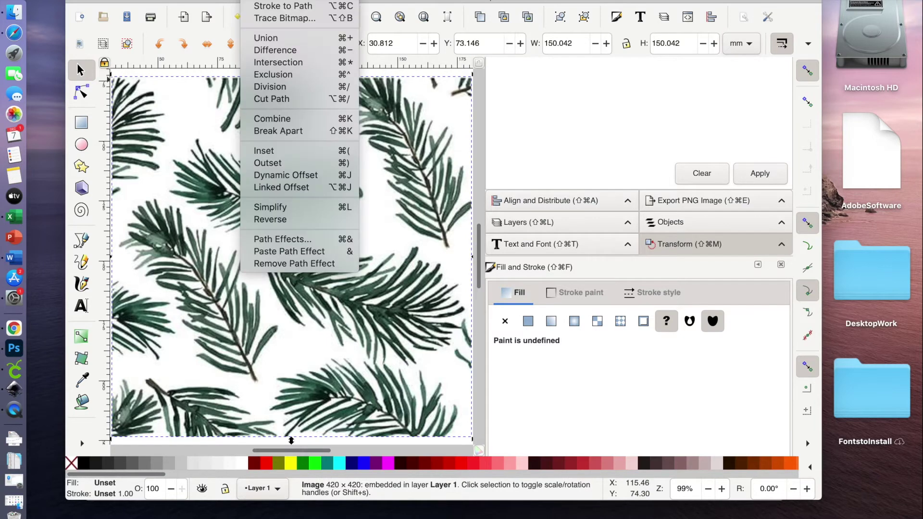
# Trace the pine image with Brightness cutoff at 0.450 and fit the page in view.
pyautogui.click(261, 18)
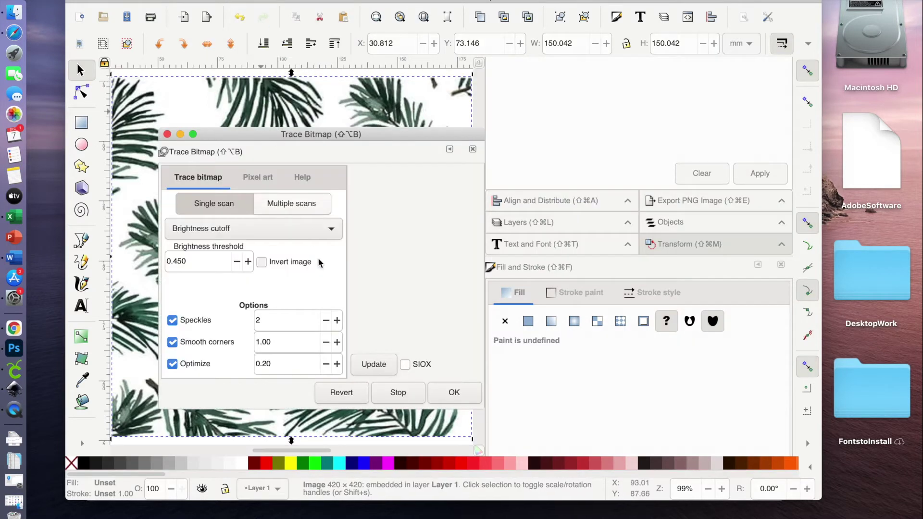
pyautogui.click(447, 393)
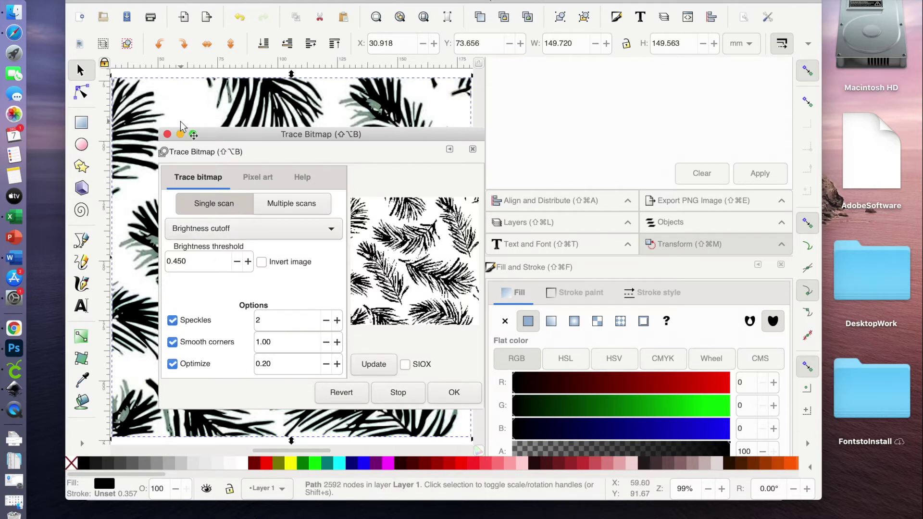
pyautogui.click(167, 134)
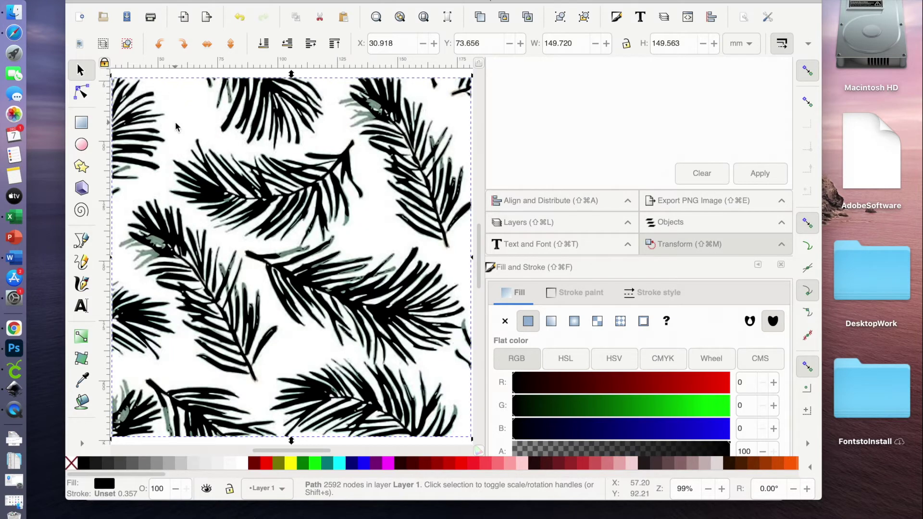
pyautogui.press('super+z')
pyautogui.press('5')
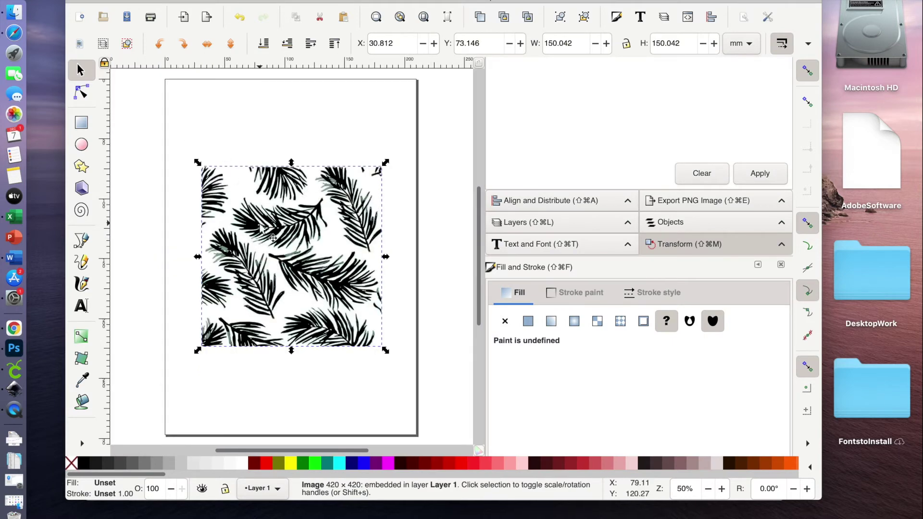
# Delete the original pine photo and move the black traced path back onto the page.
pyautogui.moveTo(267, 239)
pyautogui.mouseDown()
pyautogui.moveTo(226, 287)
pyautogui.moveTo(220, 315)
pyautogui.mouseUp()
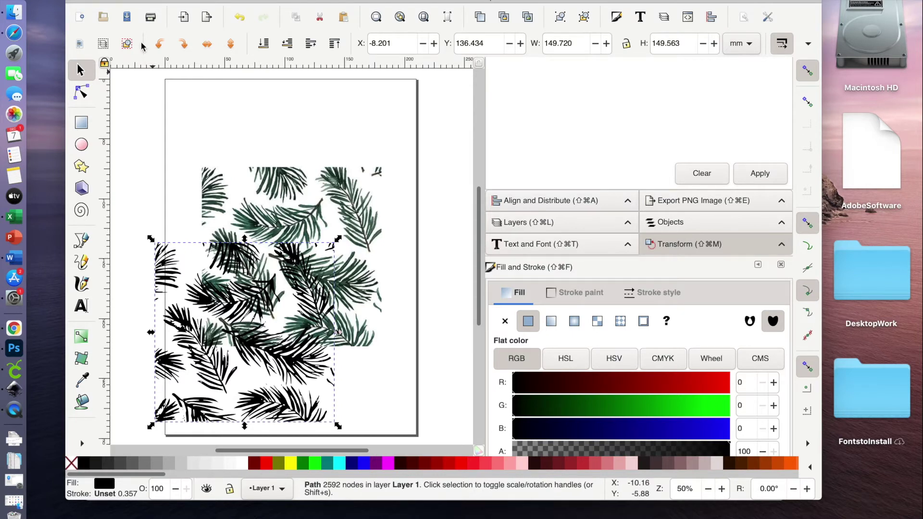
pyautogui.click(82, 93)
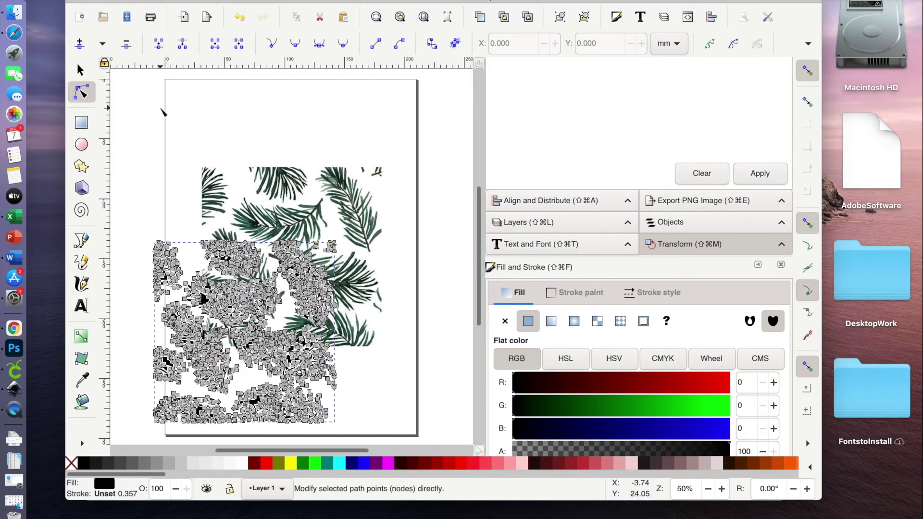
pyautogui.click(81, 71)
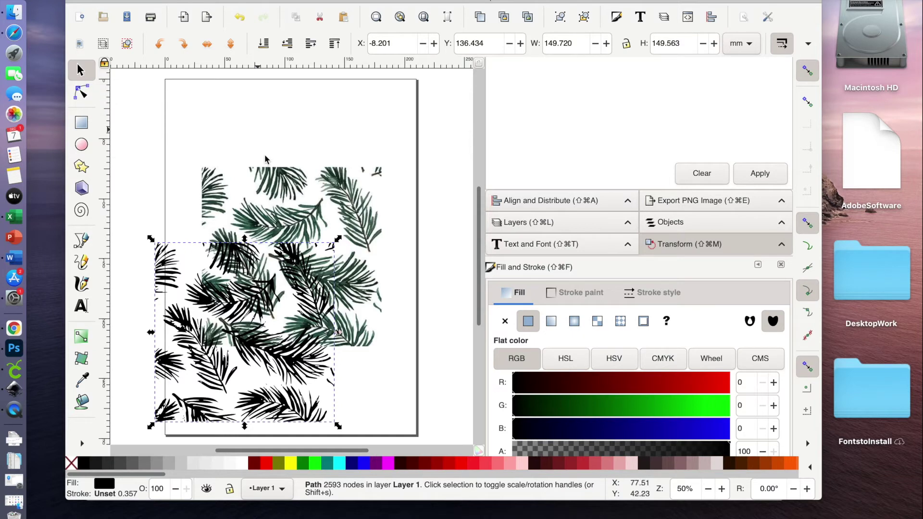
pyautogui.click(290, 195)
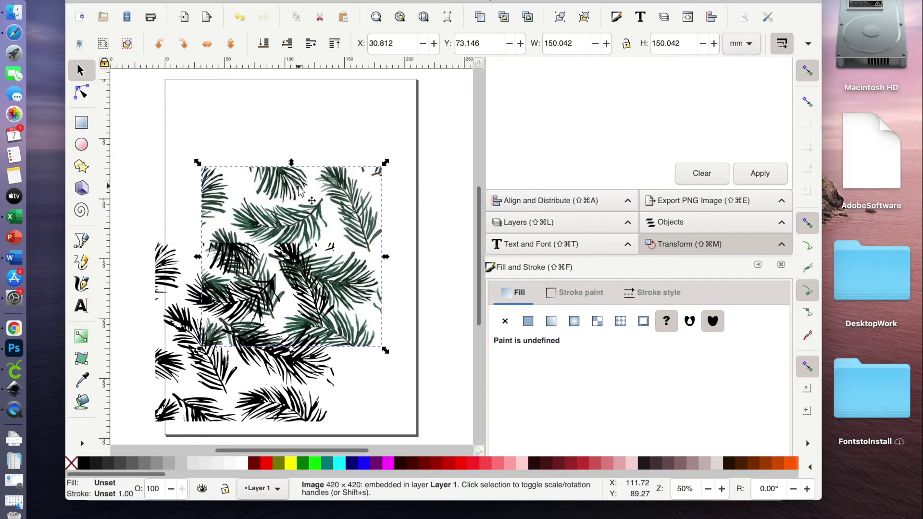
pyautogui.press('Delete')
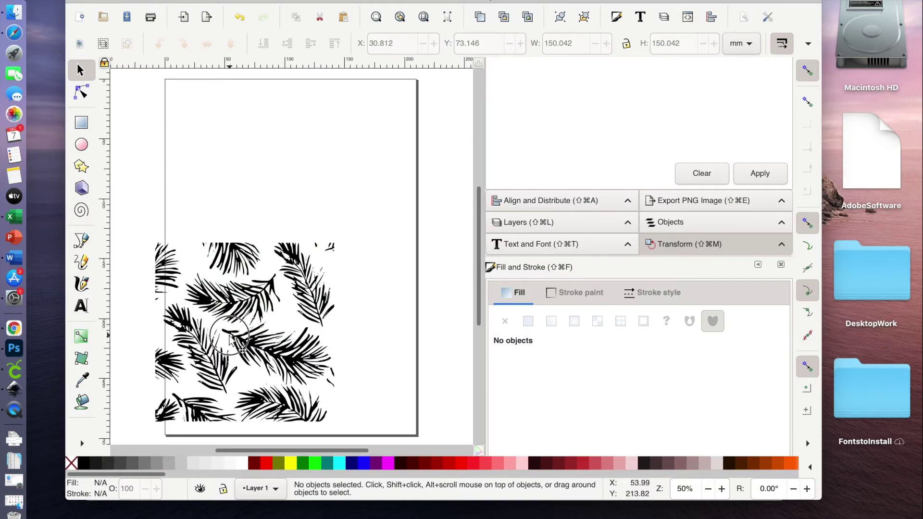
pyautogui.moveTo(237, 325); pyautogui.dragTo(282, 232)
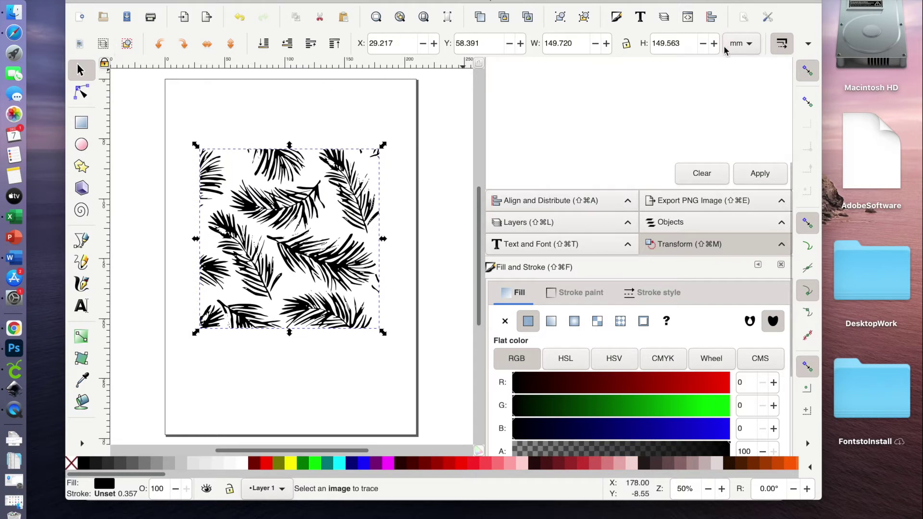
# Switch units to inches and set the traced path to W 6 and H 6.
pyautogui.click(750, 42)
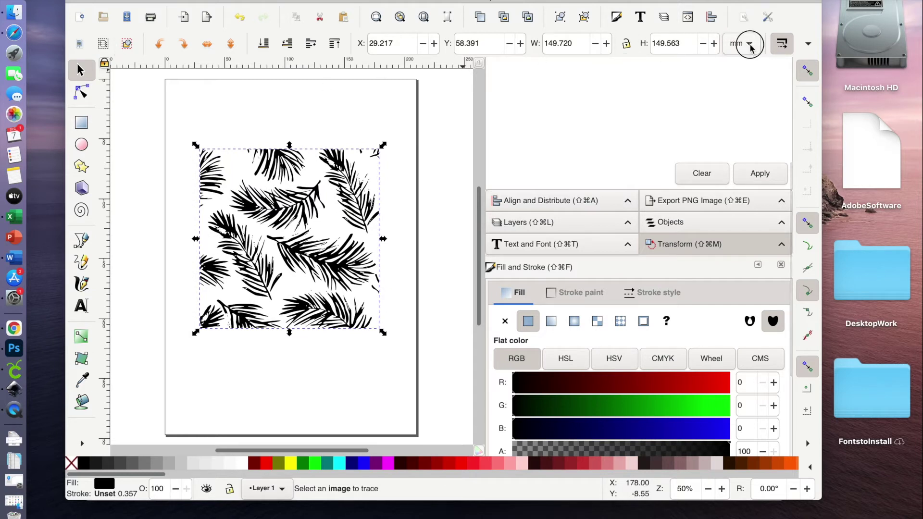
pyautogui.click(739, 32)
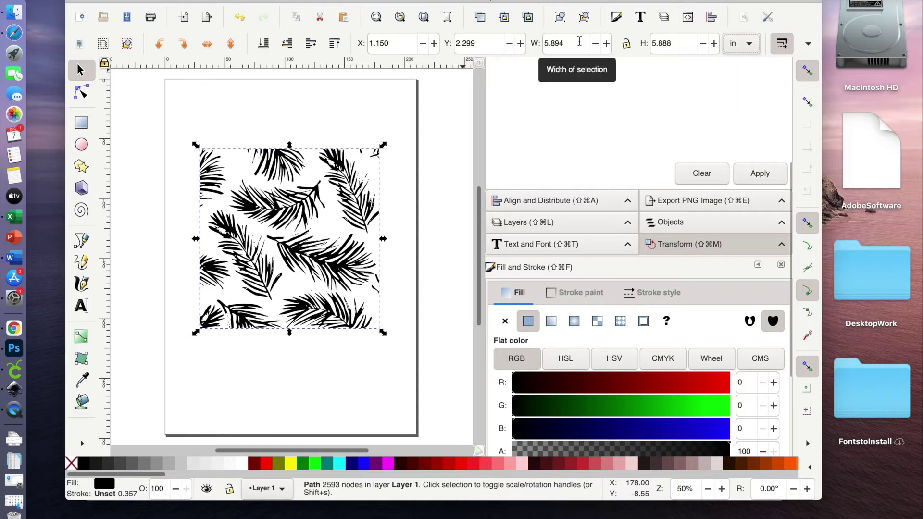
pyautogui.click(625, 43)
pyautogui.click(580, 44)
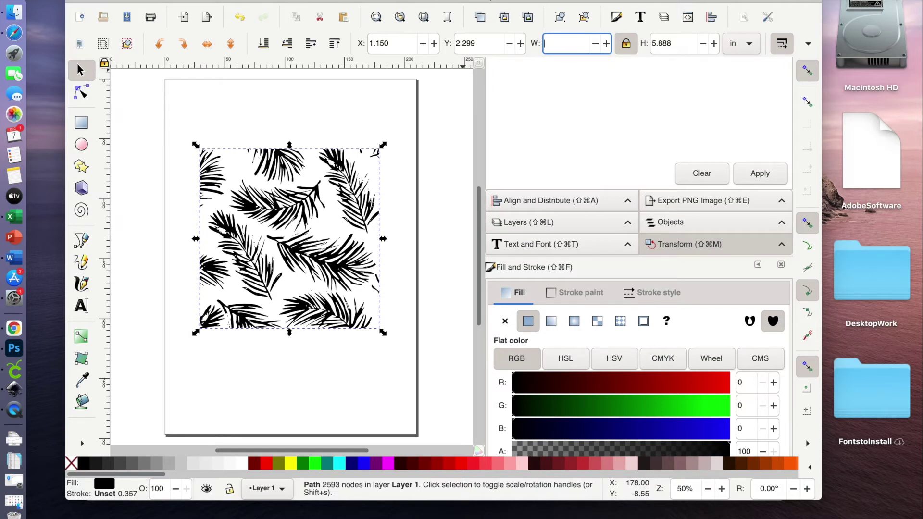
pyautogui.write('6')
pyautogui.press('Return')
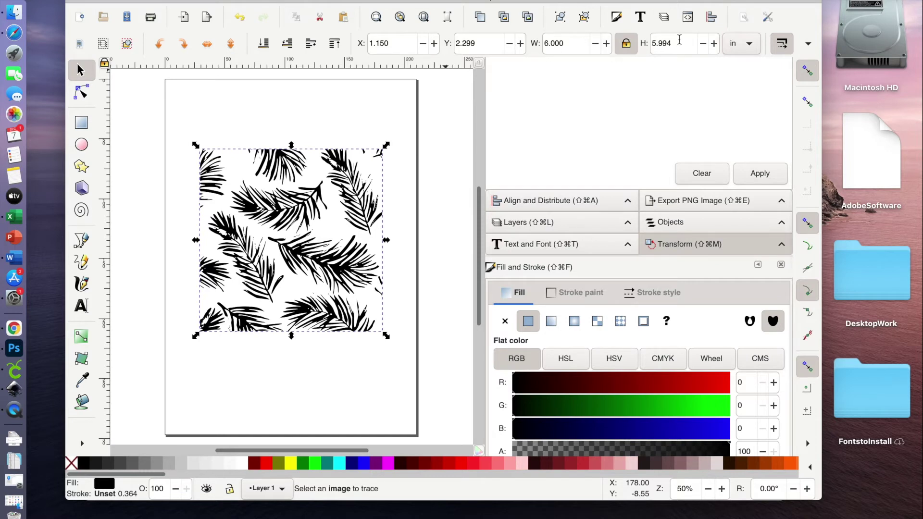
pyautogui.click(626, 43)
pyautogui.click(674, 43)
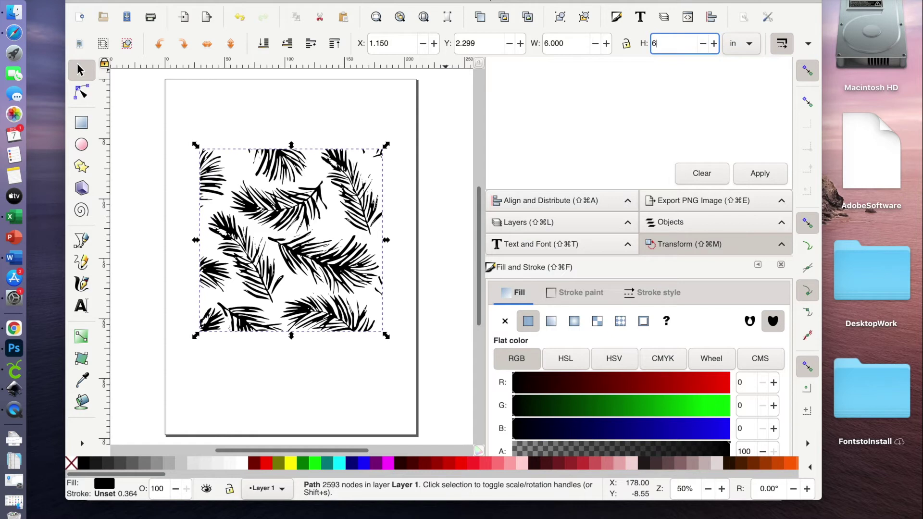
pyautogui.write('6')
pyautogui.press('Return')
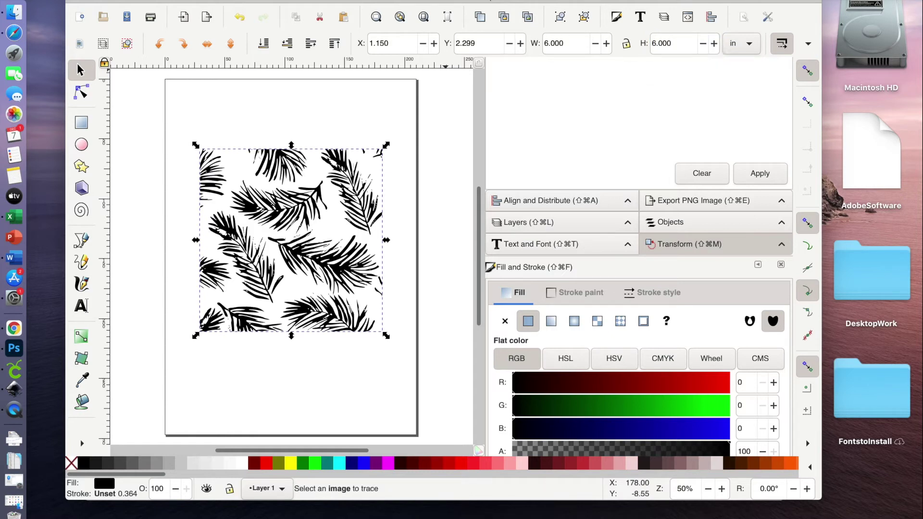
# Save the traced pine pattern from Inkscape as Plain SVG 'HolidayPrintInkscape' on the Desktop.
pyautogui.click(94, 1)
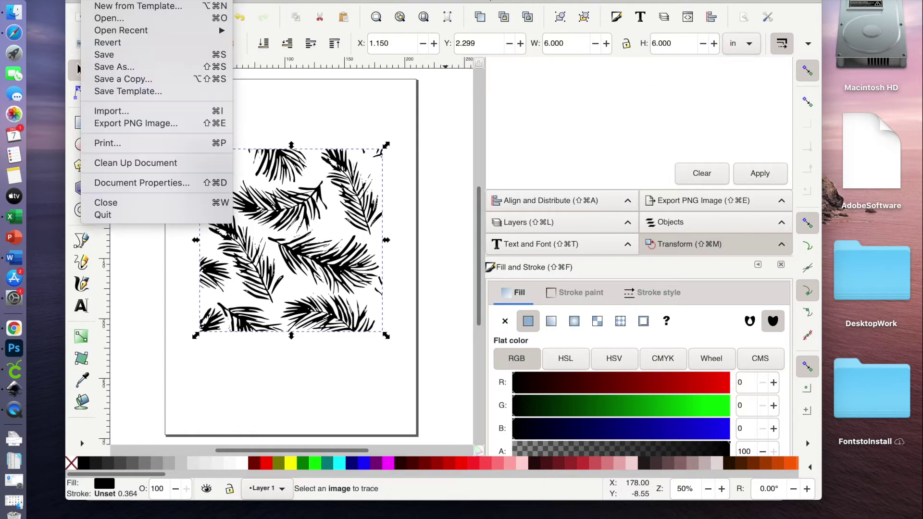
pyautogui.click(87, 71)
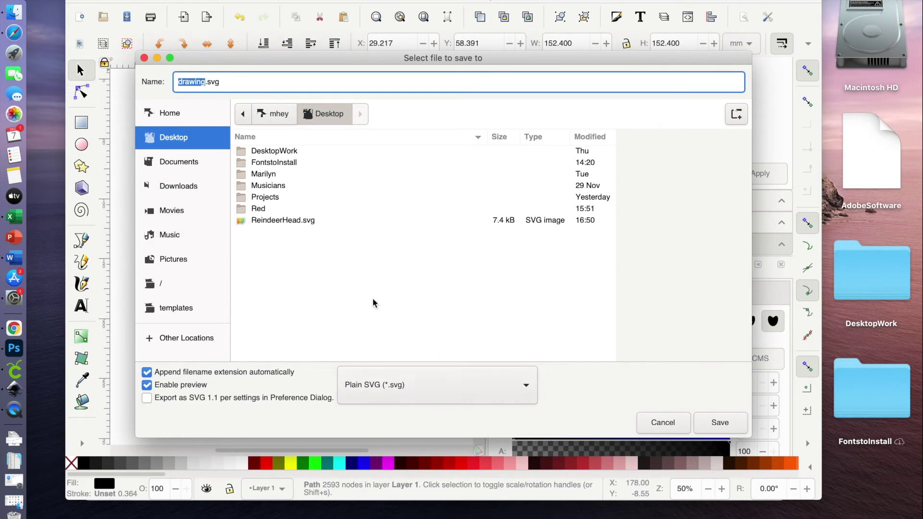
pyautogui.write('Holiday')
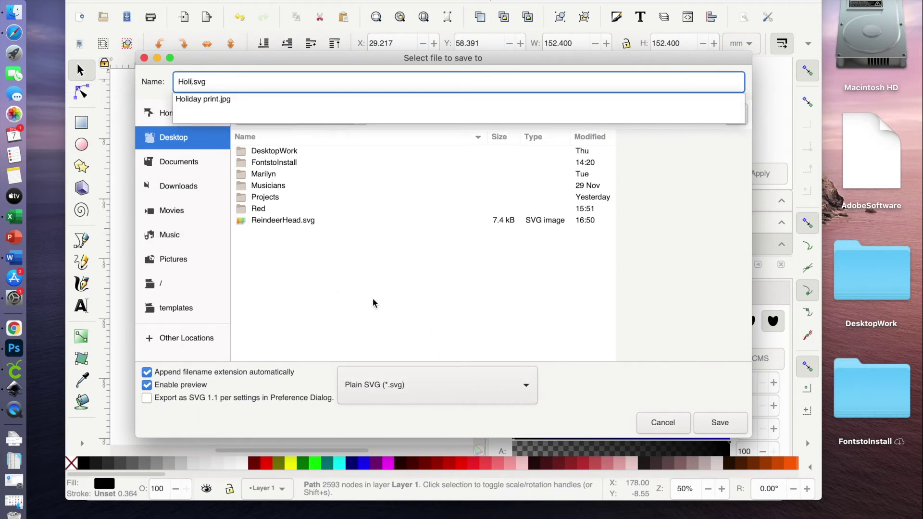
pyautogui.write('Print')
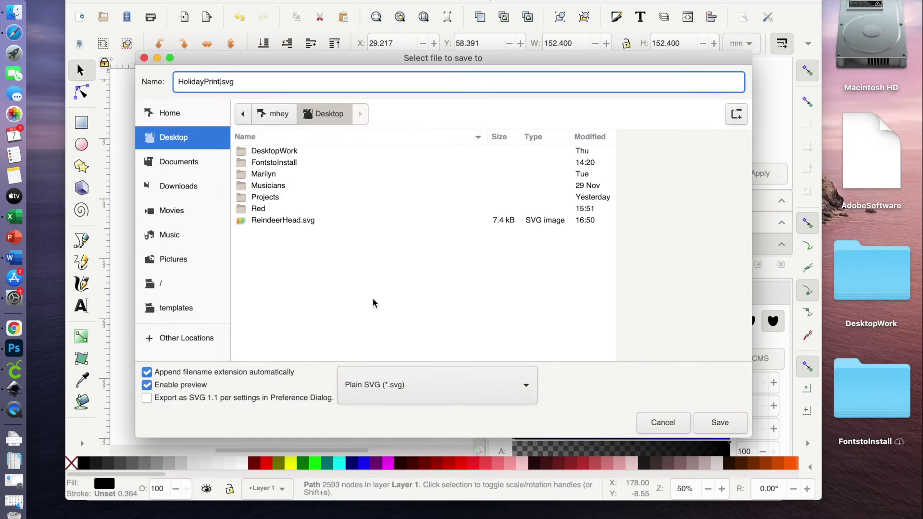
pyautogui.write('Inkscape')
pyautogui.press('Return')
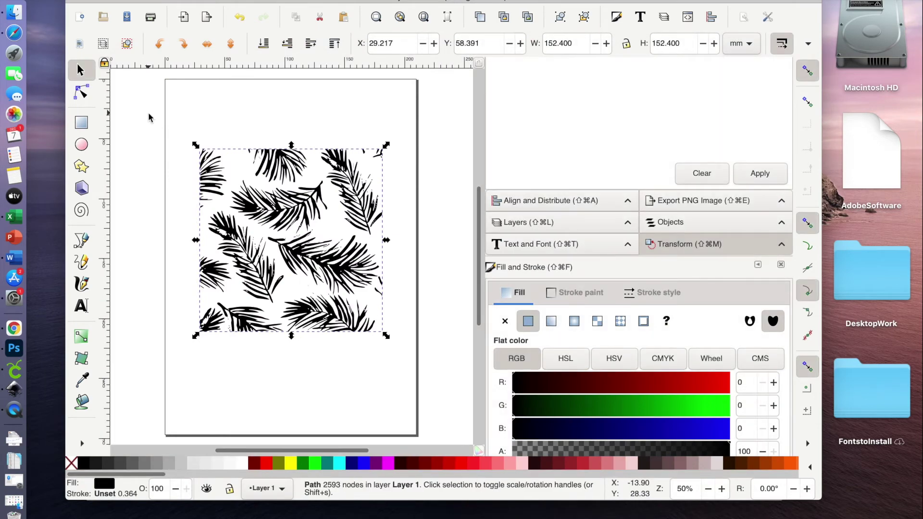
pyautogui.press('super+Tab')
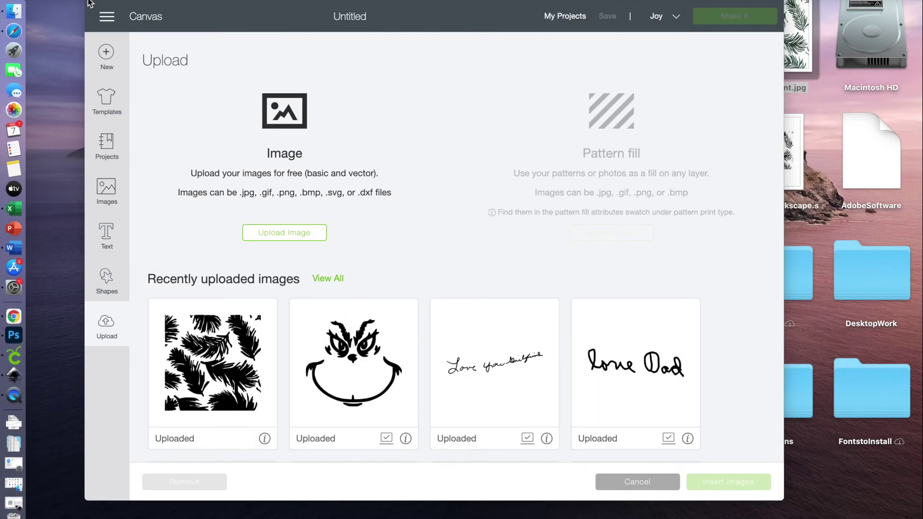
# Upload HolidayPrintInkscape.svg to Cricut Design Space and save it to the library.
pyautogui.click(275, 231)
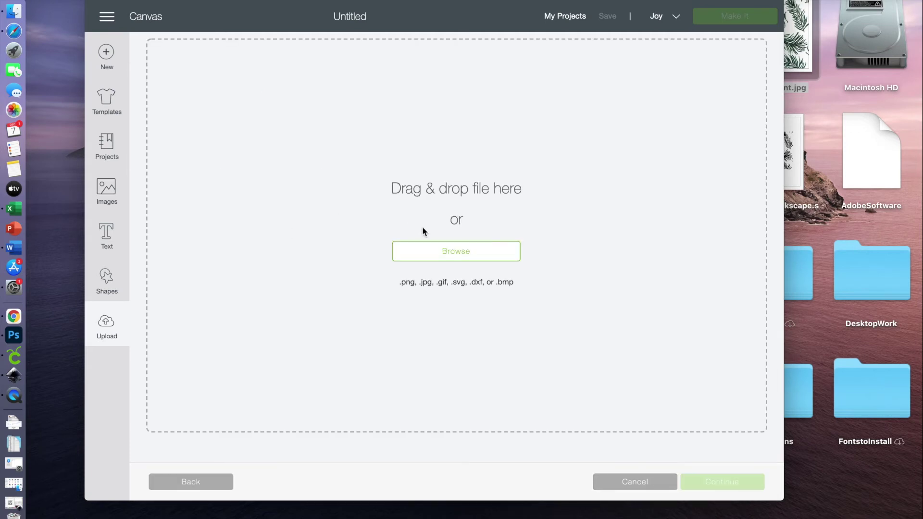
pyautogui.click(433, 252)
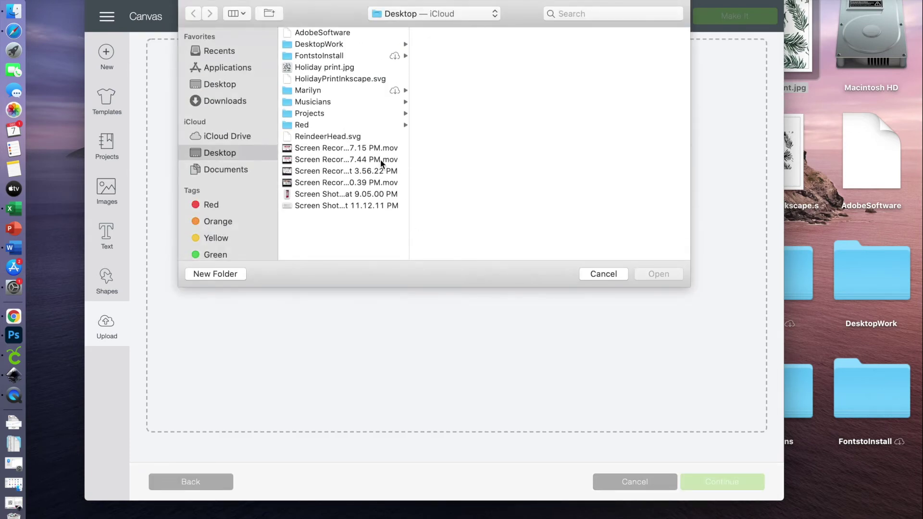
pyautogui.click(348, 79)
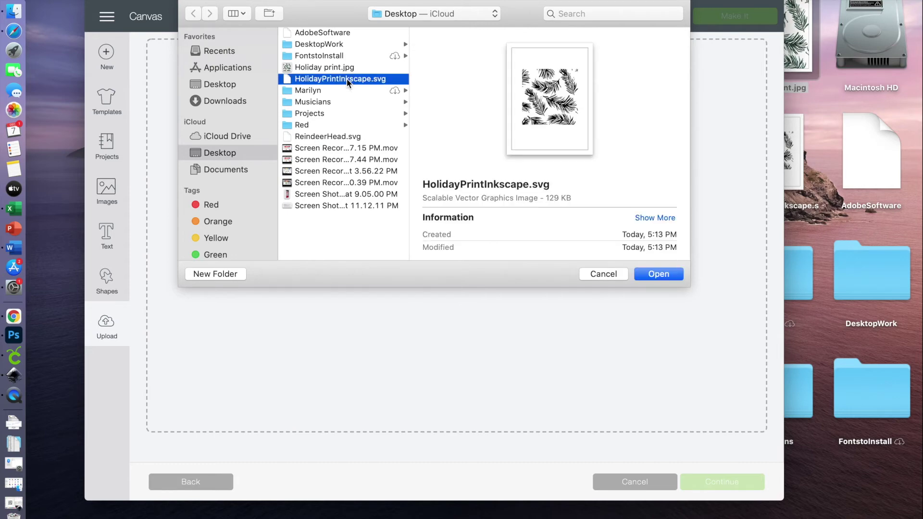
pyautogui.click(659, 274)
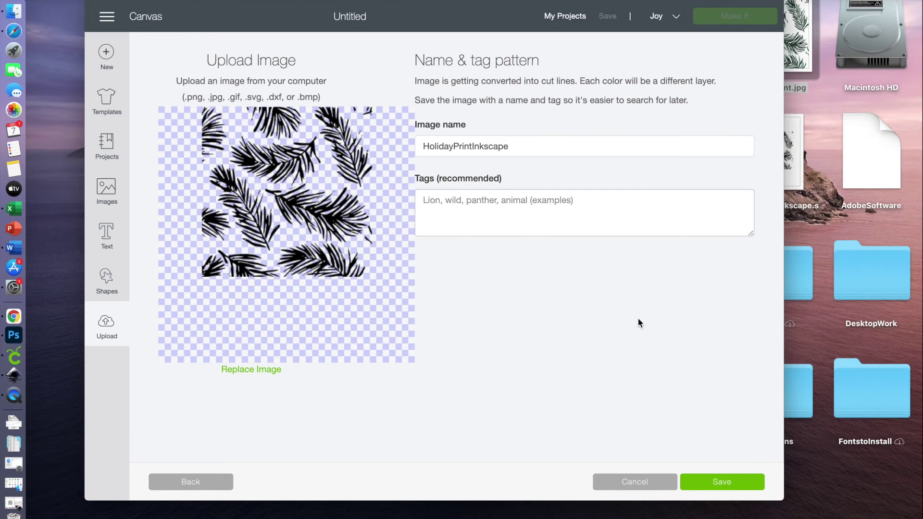
pyautogui.click(721, 485)
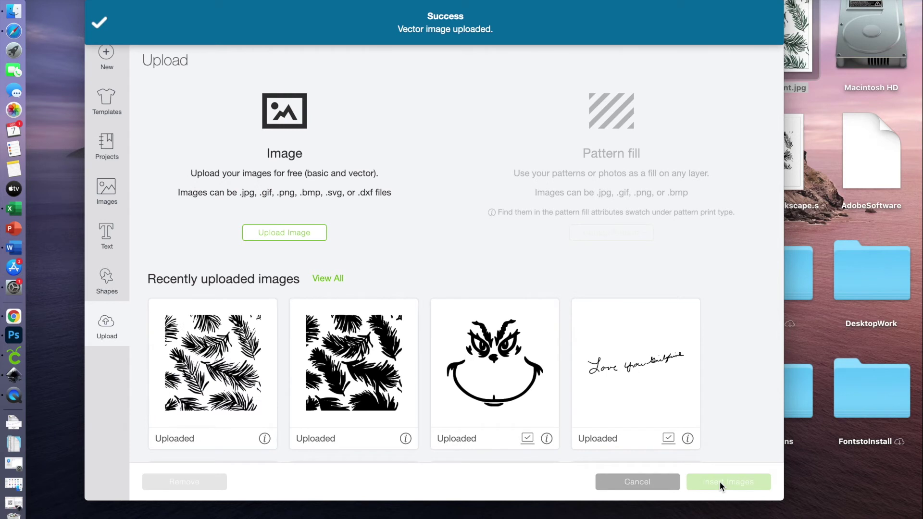
# Insert both the new HolidayPrintInkscape and the earlier Holiday print images onto the canvas.
pyautogui.click(213, 352)
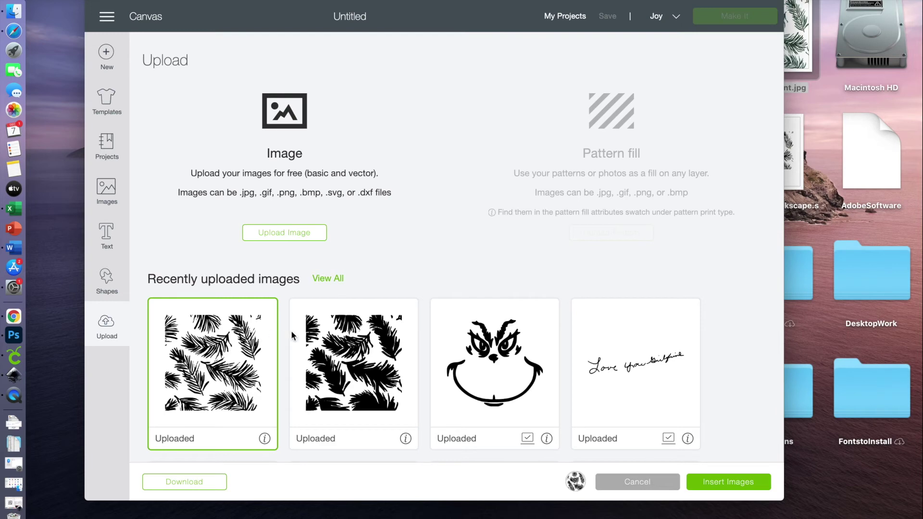
pyautogui.click(356, 360)
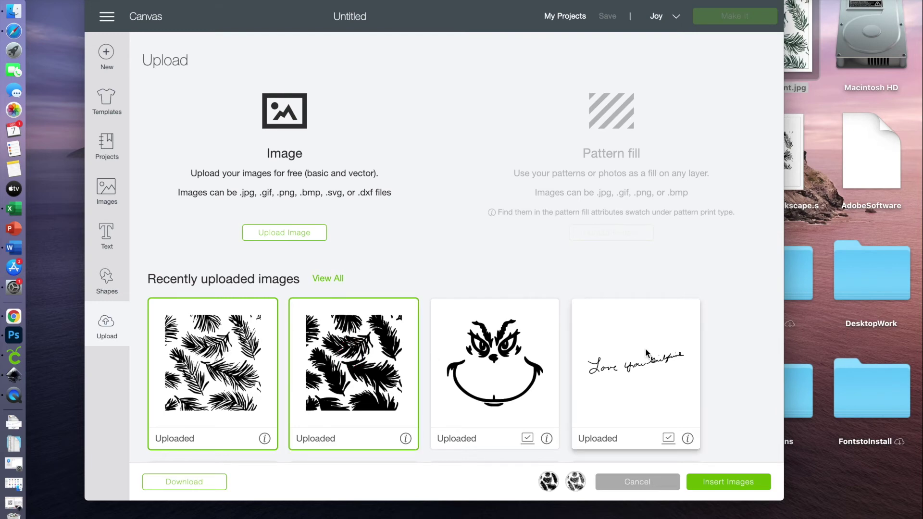
pyautogui.click(728, 482)
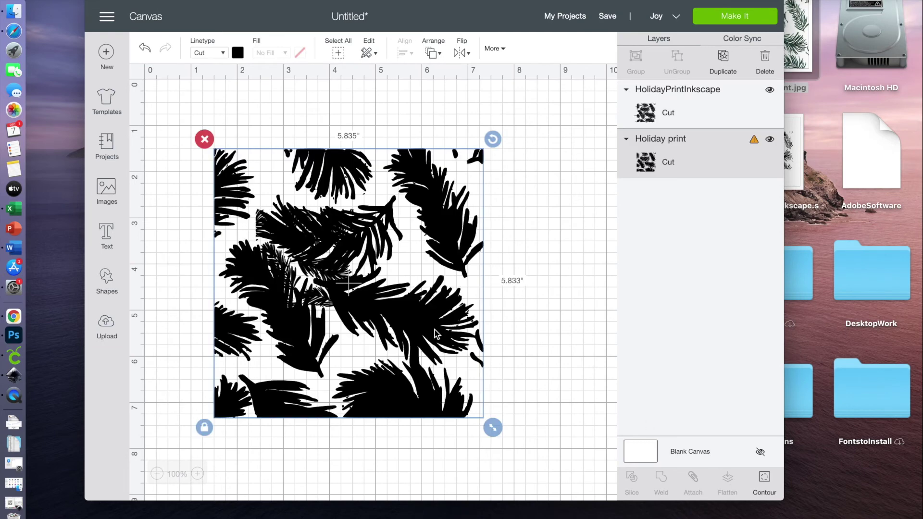
# Separate the pine images, moving the small HolidayPrintInkscape print above the large one.
pyautogui.moveTo(436, 334); pyautogui.dragTo(371, 441)
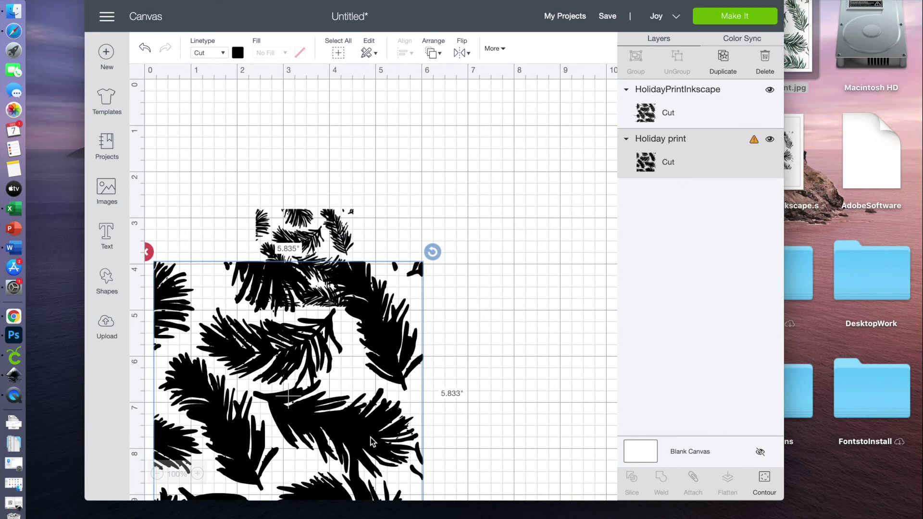
pyautogui.click(325, 226)
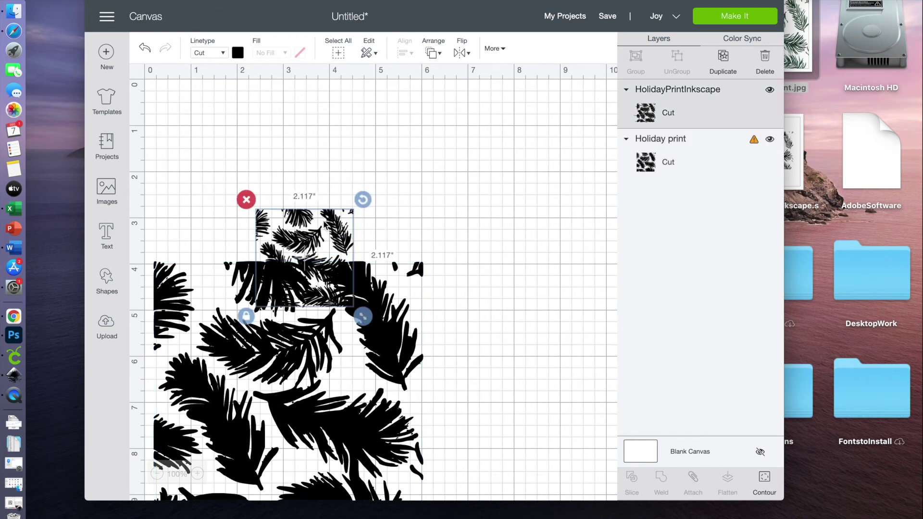
pyautogui.click(320, 219)
pyautogui.moveTo(320, 219); pyautogui.dragTo(327, 152)
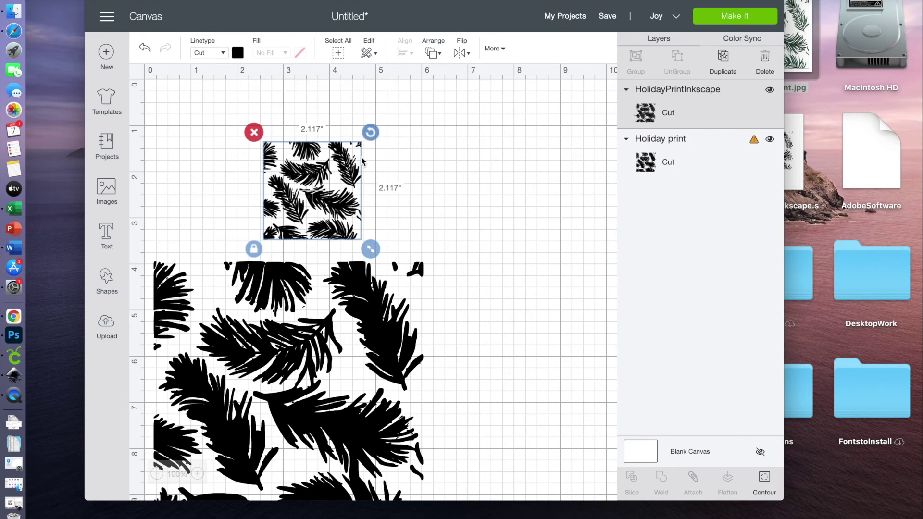
# Set the HolidayPrintInkscape width to 6 in and drag it to the right of the Holiday print.
pyautogui.click(491, 49)
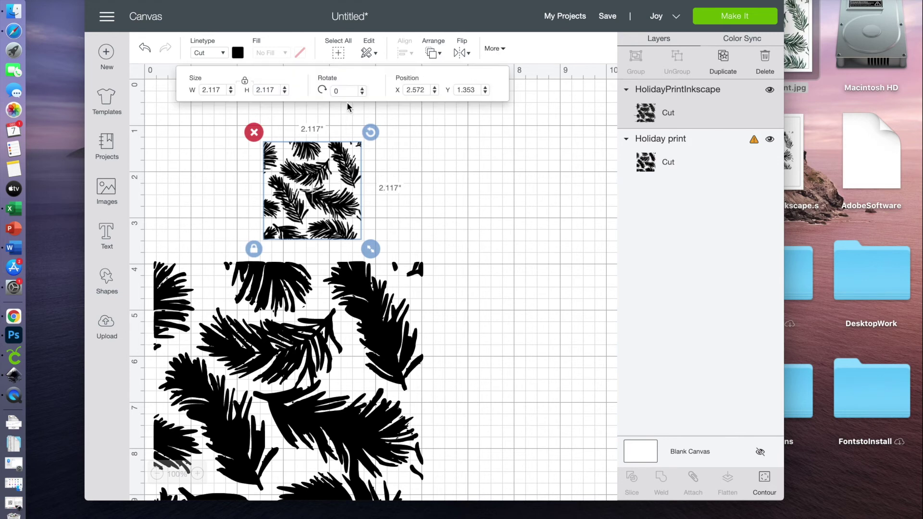
pyautogui.click(223, 91)
pyautogui.press('BackSpace')
pyautogui.press('BackSpace')
pyautogui.press('BackSpace')
pyautogui.press('BackSpace')
pyautogui.press('BackSpace')
pyautogui.write('6')
pyautogui.press('Return')
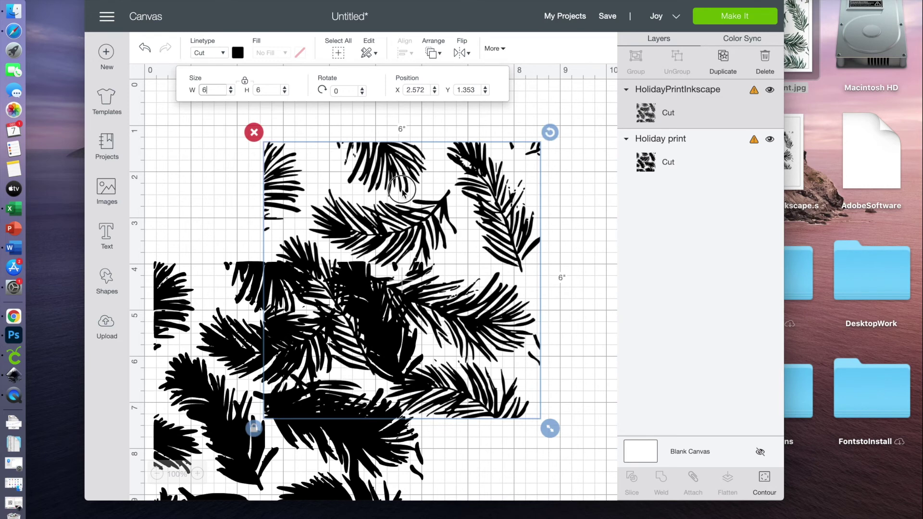
pyautogui.moveTo(401, 189); pyautogui.dragTo(446, 152)
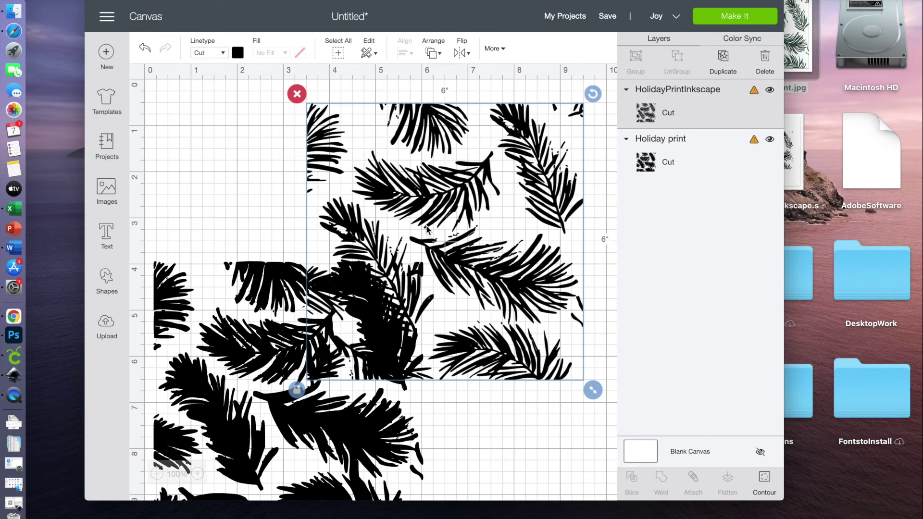
pyautogui.moveTo(423, 248); pyautogui.dragTo(503, 186)
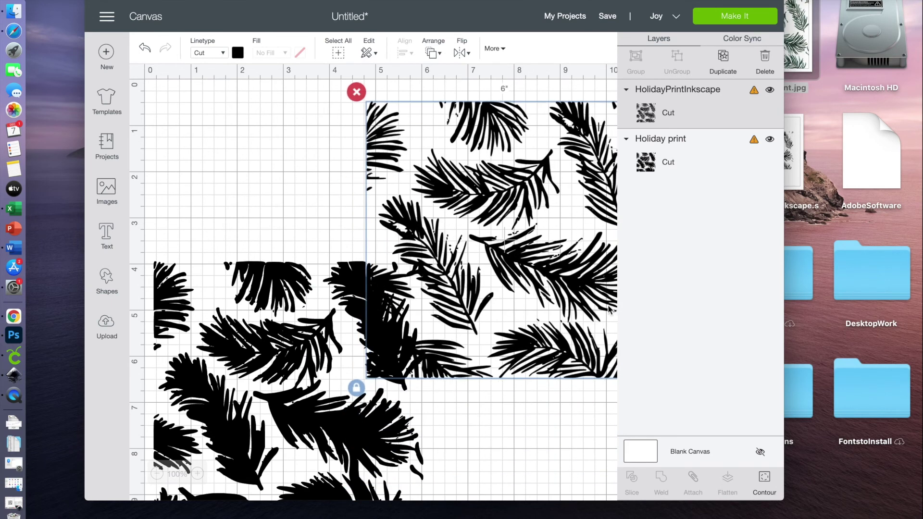
# Zoom the canvas to 175% and pan around to compare both pine prints close up.
pyautogui.click(198, 474)
pyautogui.click(198, 473)
pyautogui.click(198, 474)
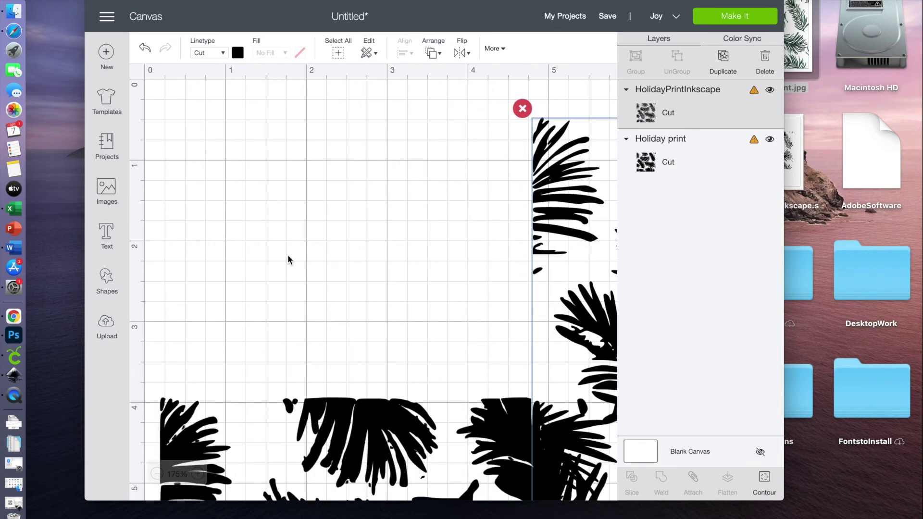
pyautogui.hscroll(10, 287, 261)
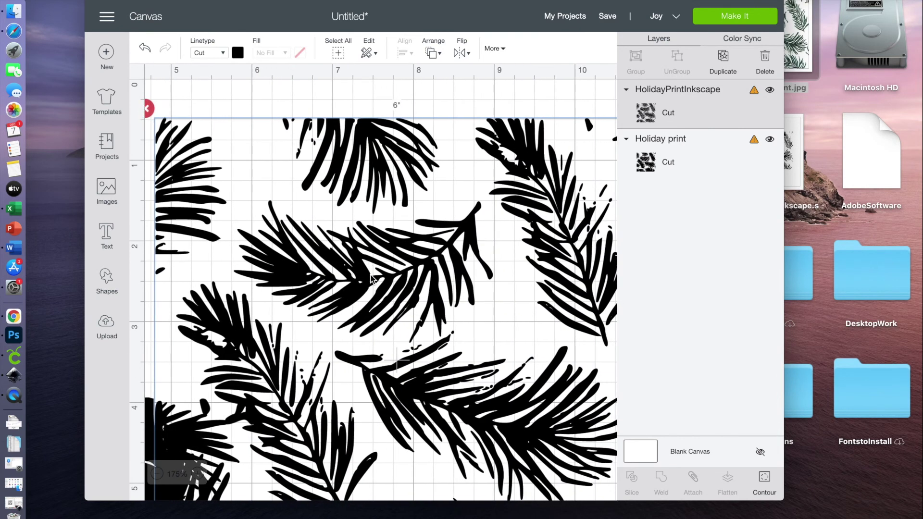
pyautogui.scroll(-5, 381, 264)
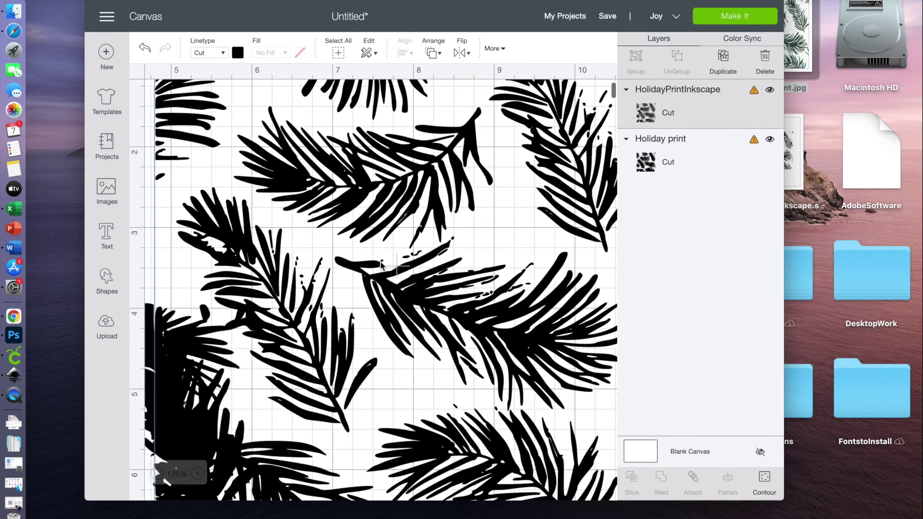
pyautogui.scroll(-4, 380, 265)
pyautogui.hscroll(-4, 381, 265)
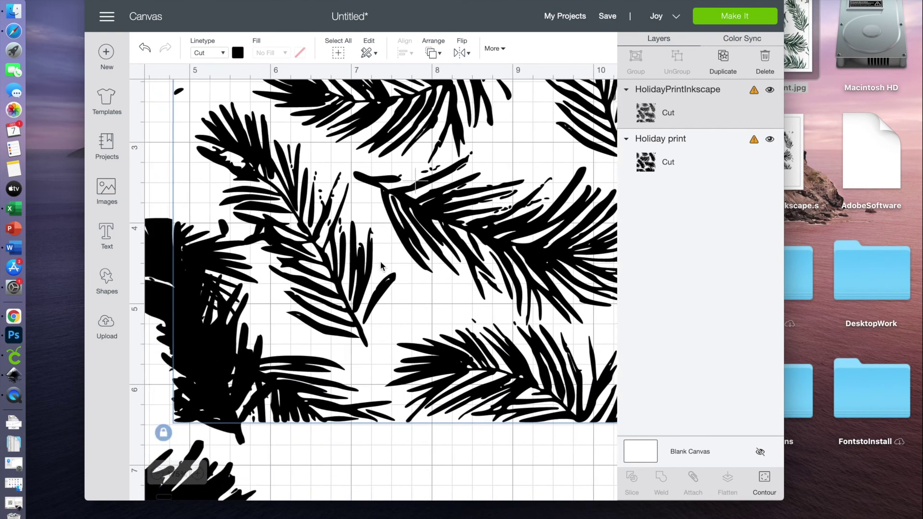
pyautogui.hscroll(-2, 380, 264)
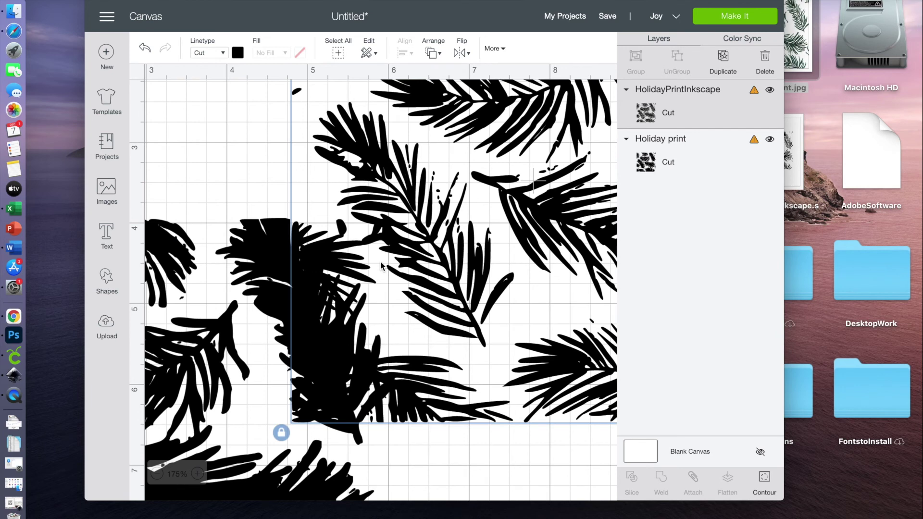
# Move the Holiday print over the Inkscape print for comparison, then delete the Holiday print.
pyautogui.click(214, 344)
pyautogui.moveTo(214, 344); pyautogui.dragTo(241, 296)
pyautogui.click(295, 436)
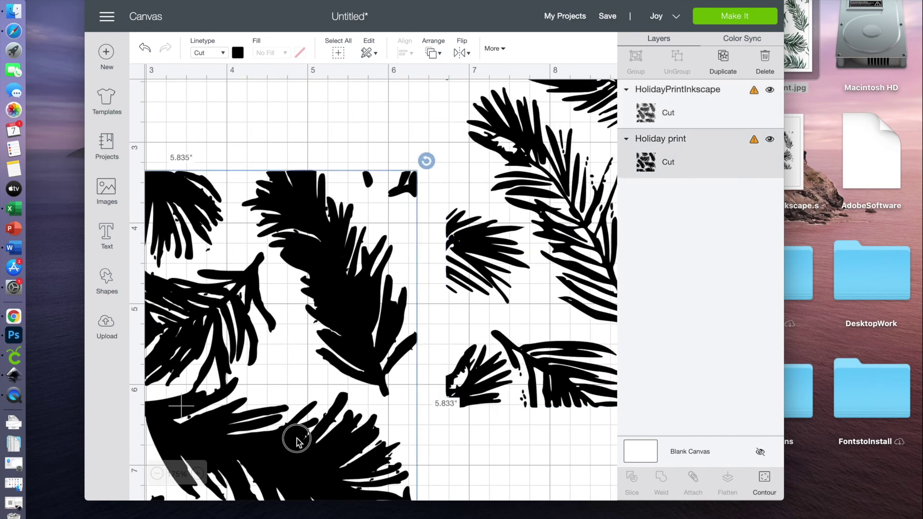
pyautogui.moveTo(294, 435); pyautogui.dragTo(441, 387)
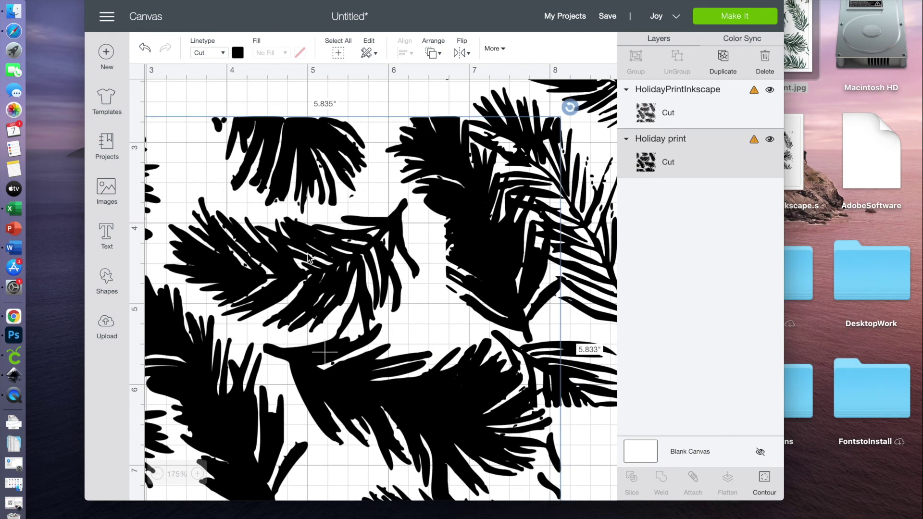
pyautogui.moveTo(408, 263); pyautogui.dragTo(354, 291)
pyautogui.press('Delete')
pyautogui.hscroll(15, 361, 303)
pyautogui.scroll(4, 361, 303)
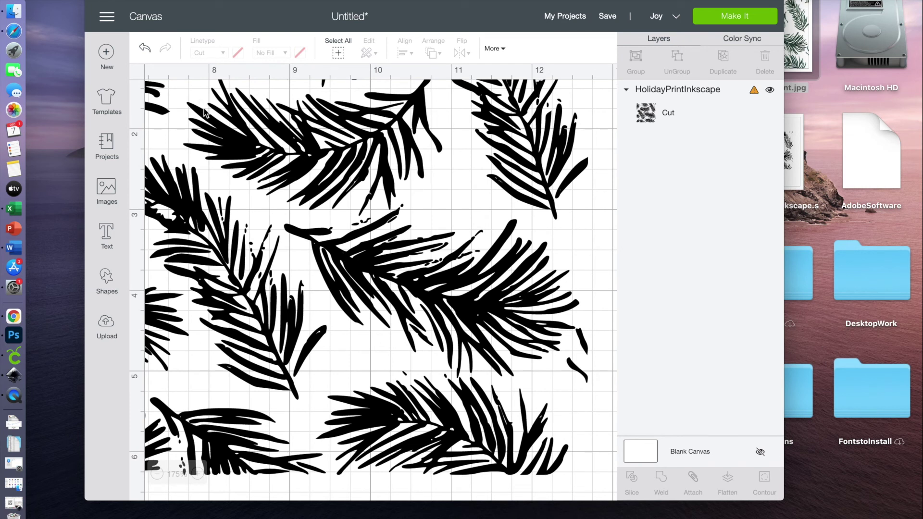
pyautogui.click(309, 245)
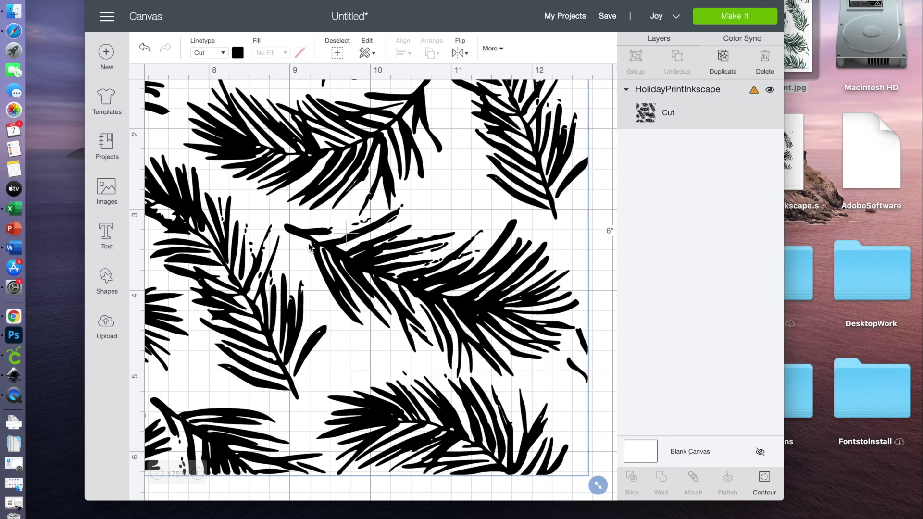
# Delete the pine print, upload ReindeerHead.svg as a vector image, and insert it onto the canvas.
pyautogui.press('Delete')
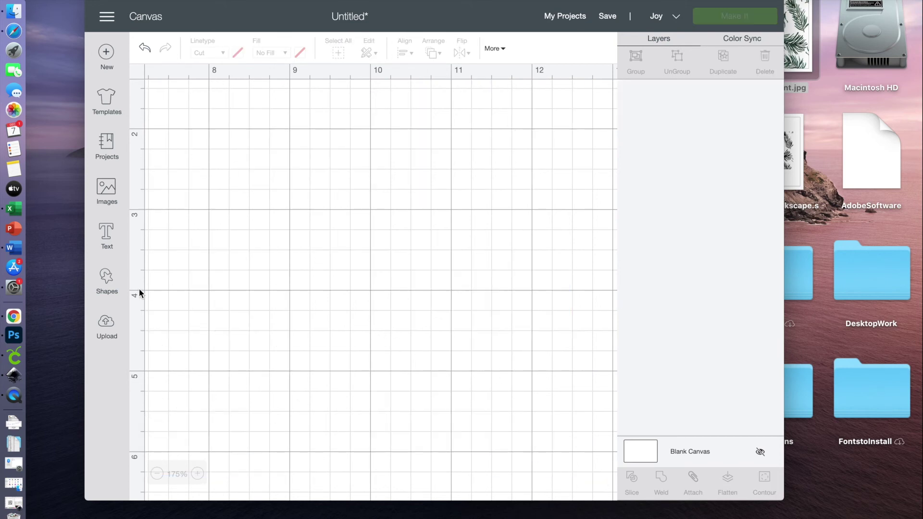
pyautogui.click(107, 325)
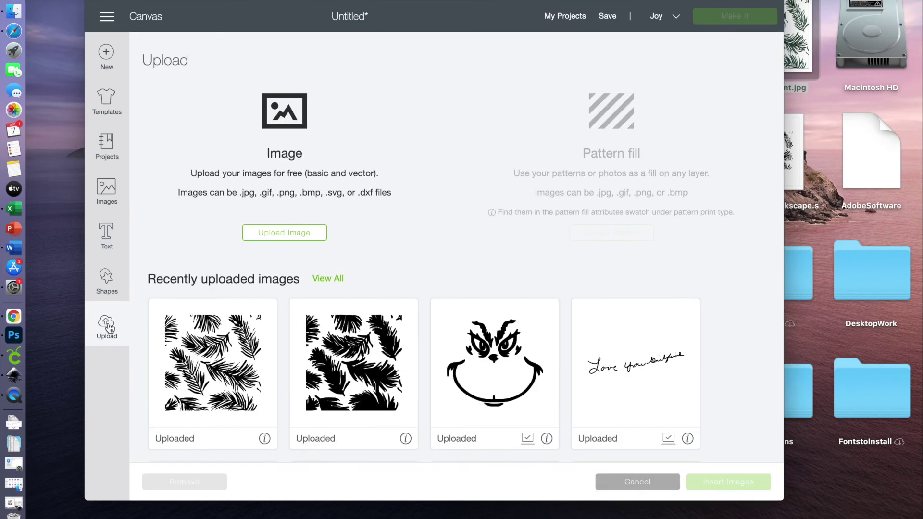
pyautogui.click(278, 234)
pyautogui.click(444, 250)
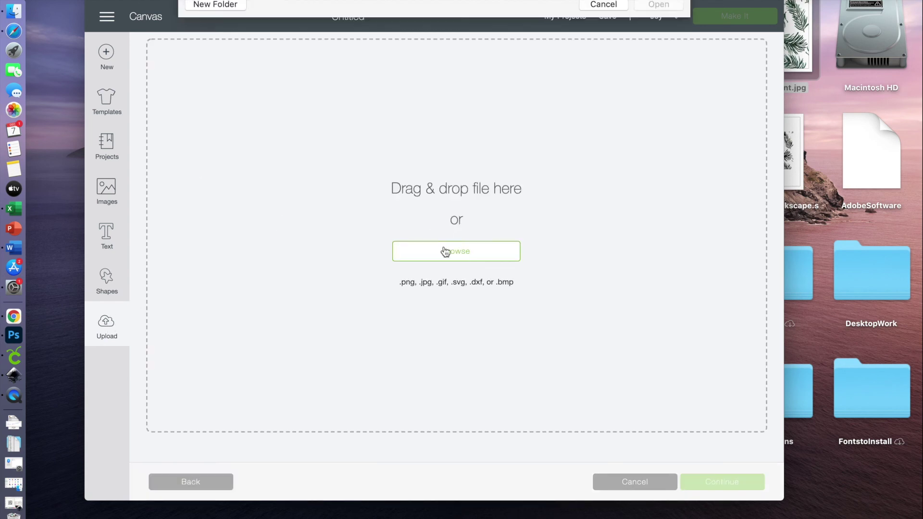
pyautogui.click(347, 138)
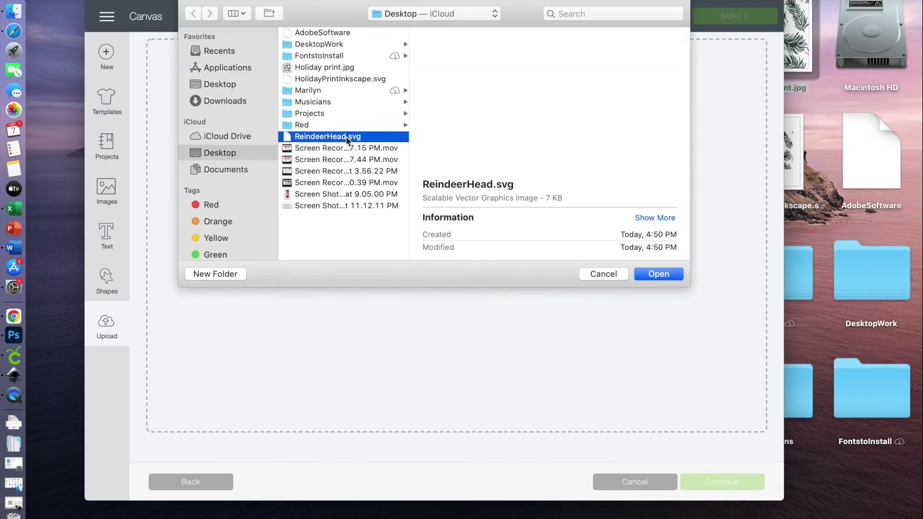
pyautogui.click(656, 272)
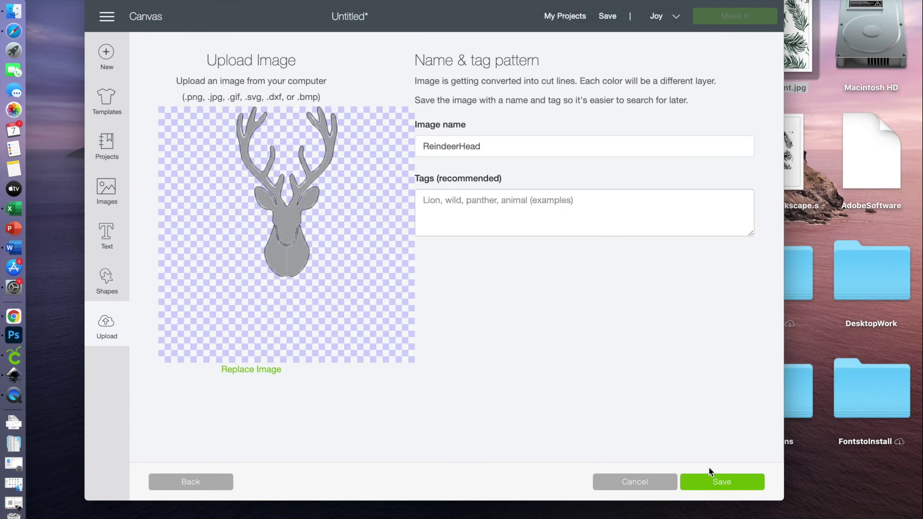
pyautogui.click(718, 482)
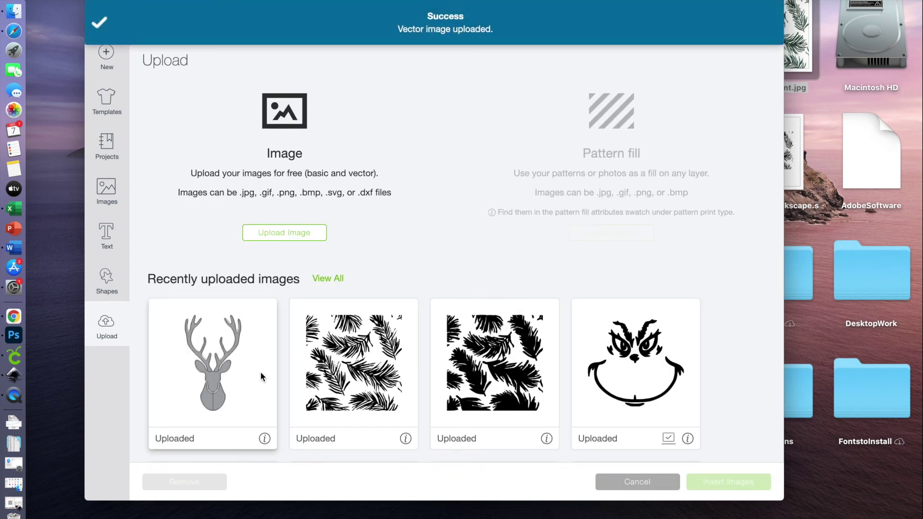
pyautogui.click(239, 378)
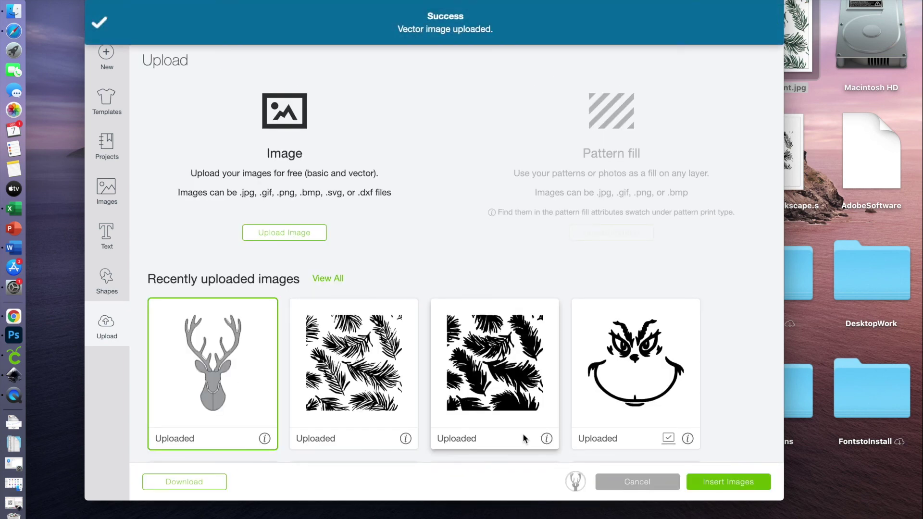
pyautogui.click(725, 482)
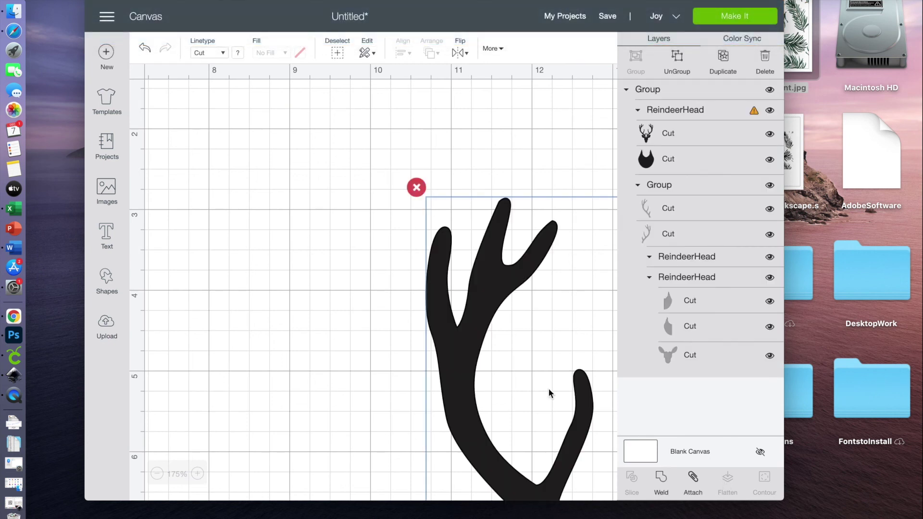
# Zoom out to 75% and enlarge the reindeer head from 5.455 × 9.31 to about 6.486 × 11.069 in.
pyautogui.click(157, 473)
pyautogui.click(158, 474)
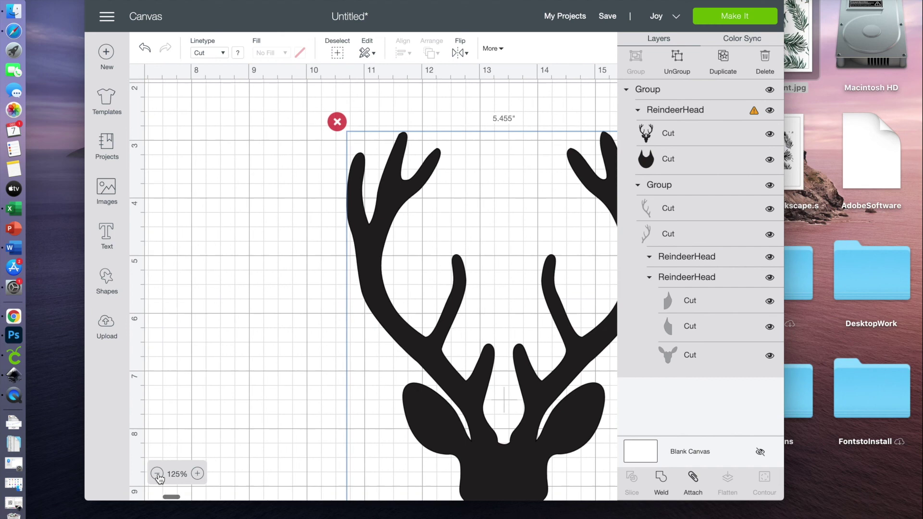
pyautogui.click(157, 474)
pyautogui.click(157, 473)
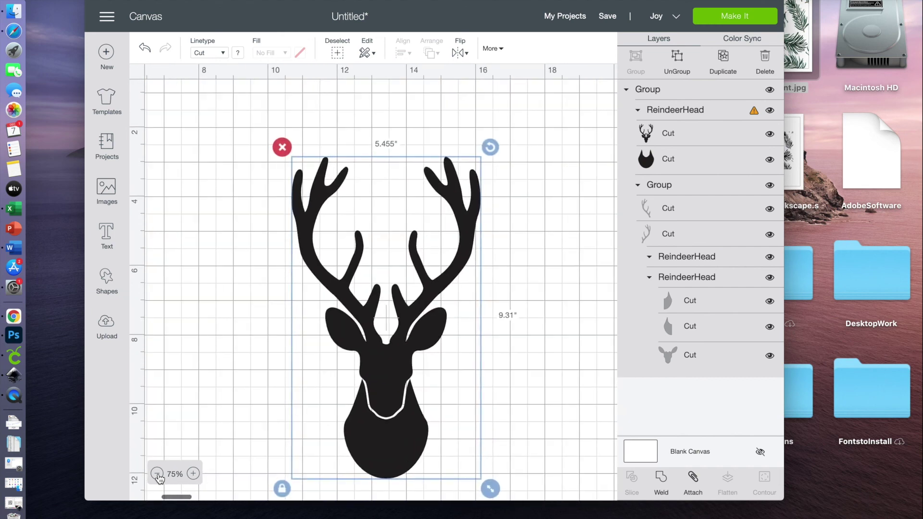
pyautogui.scroll(-3, 308, 442)
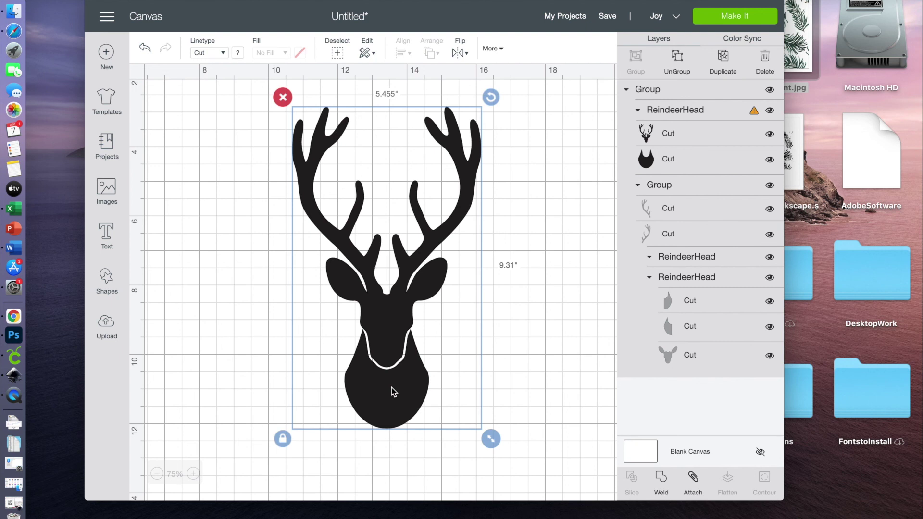
pyautogui.moveTo(493, 438); pyautogui.dragTo(579, 506)
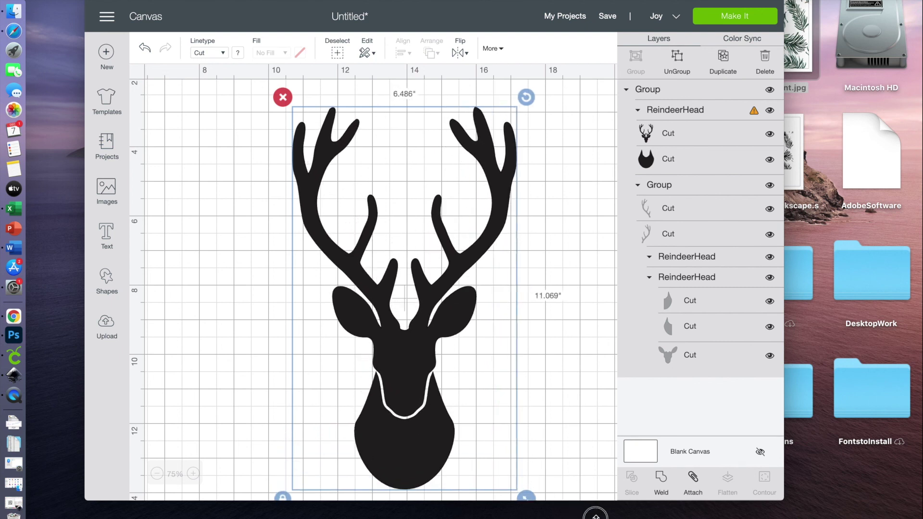